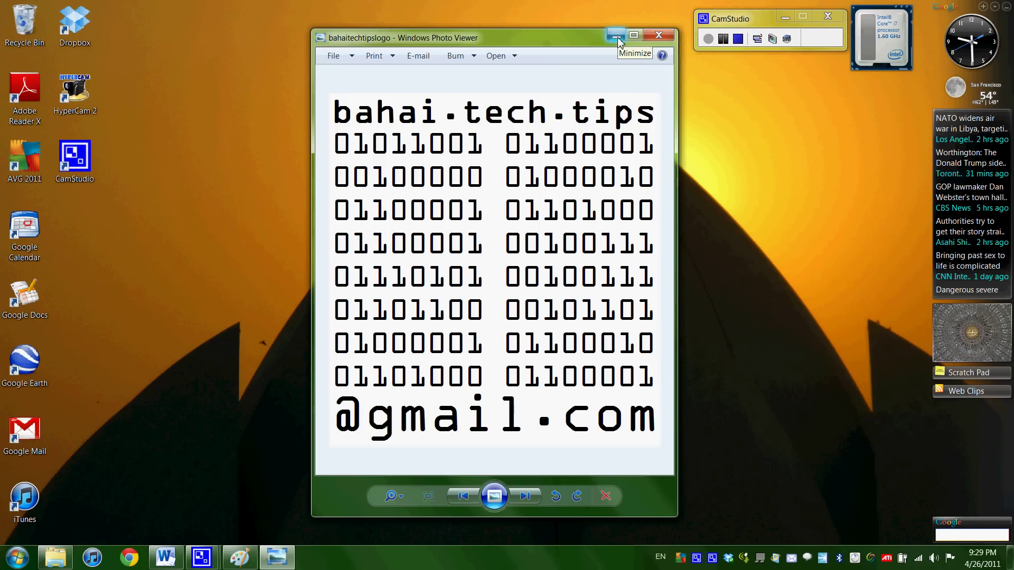
- Minimize the logo image window and switch to the blank Document1 in Microsoft Word
click(617, 36)
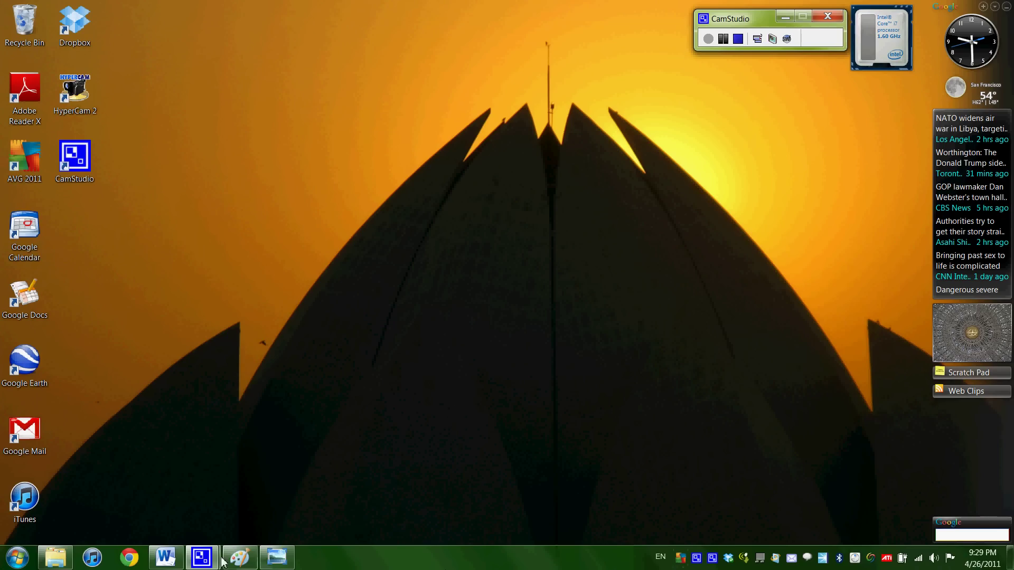
mouse_move(162, 563)
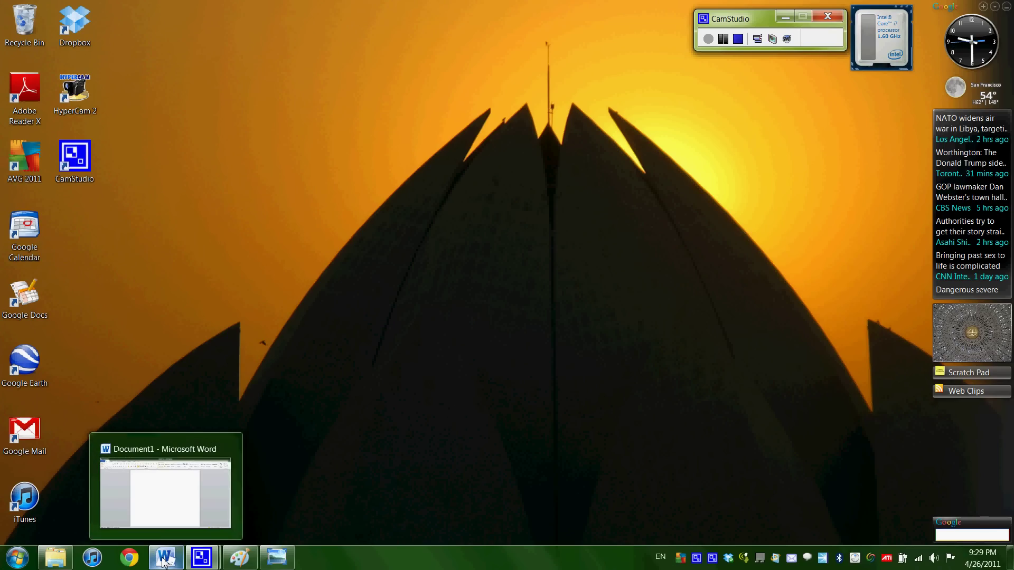
click(163, 560)
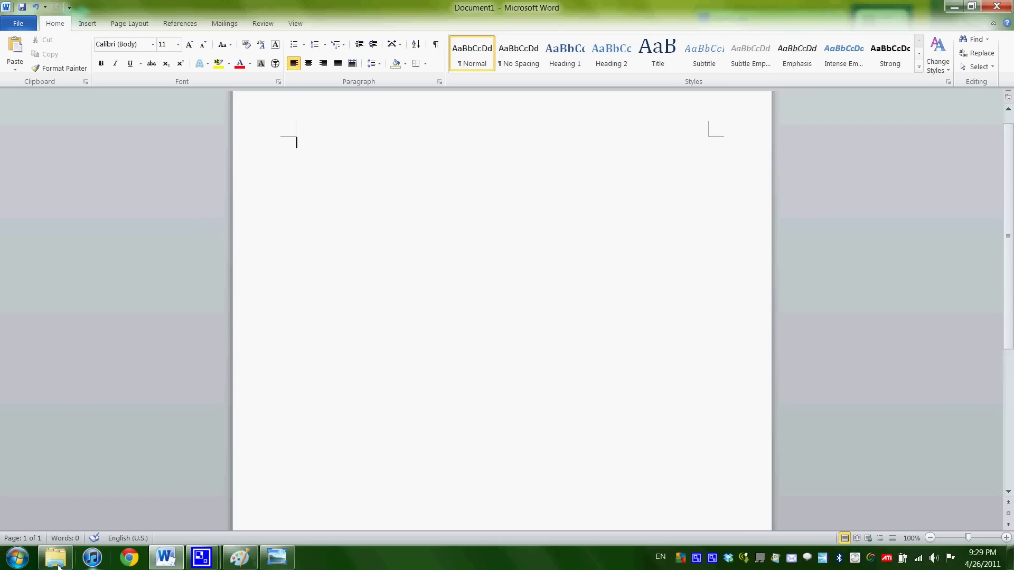
- Browse the list of all installed programs to the Microsoft Office folder, look at its applications, and return to the blank document
click(24, 563)
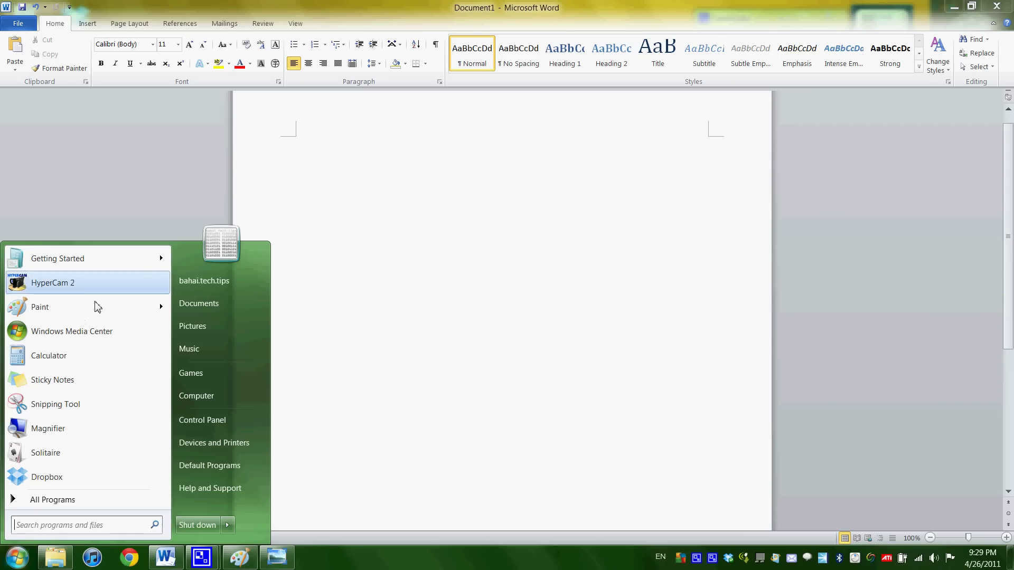
click(74, 498)
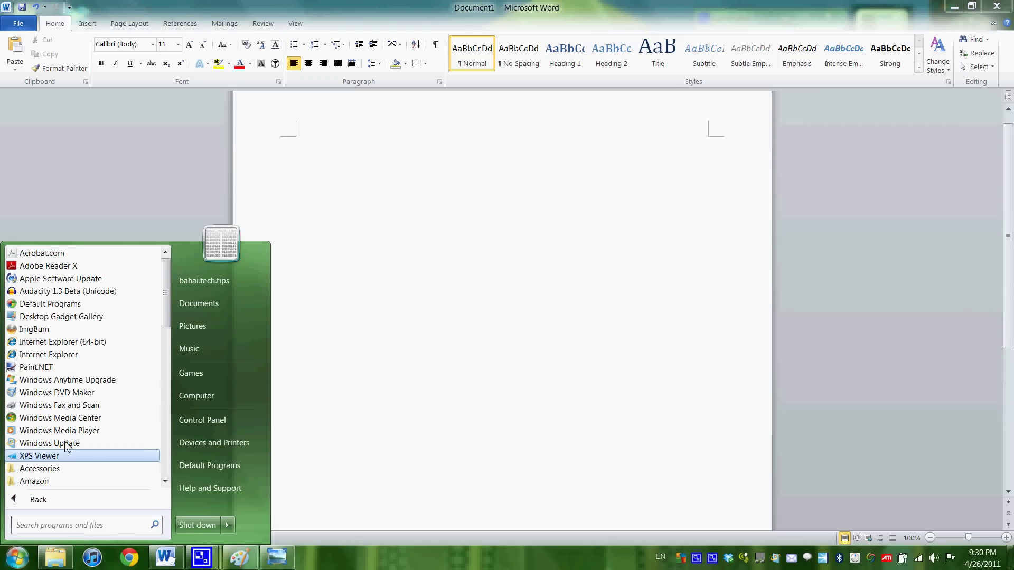
scroll(94, 426, down, 4)
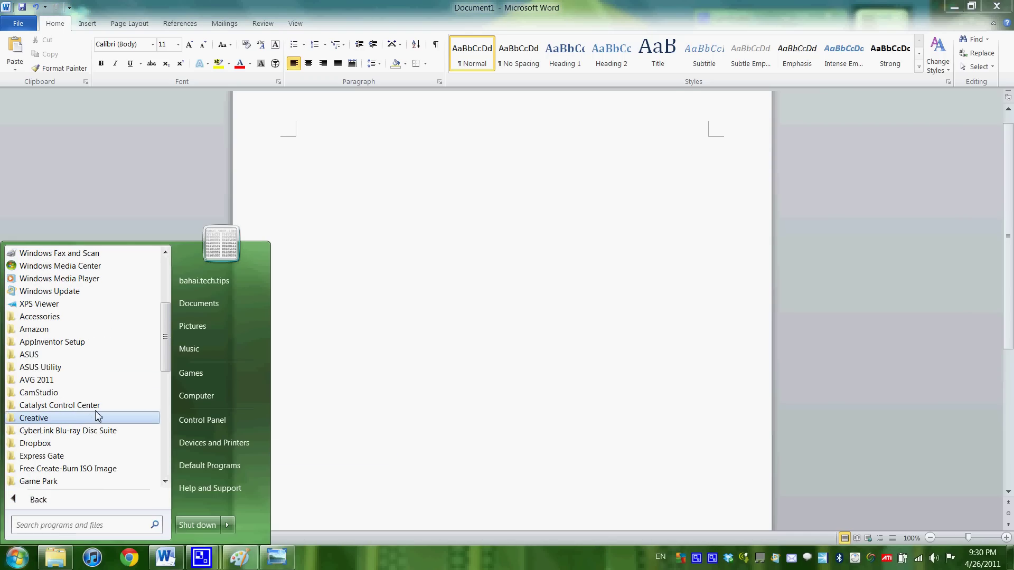
scroll(59, 353, down, 2)
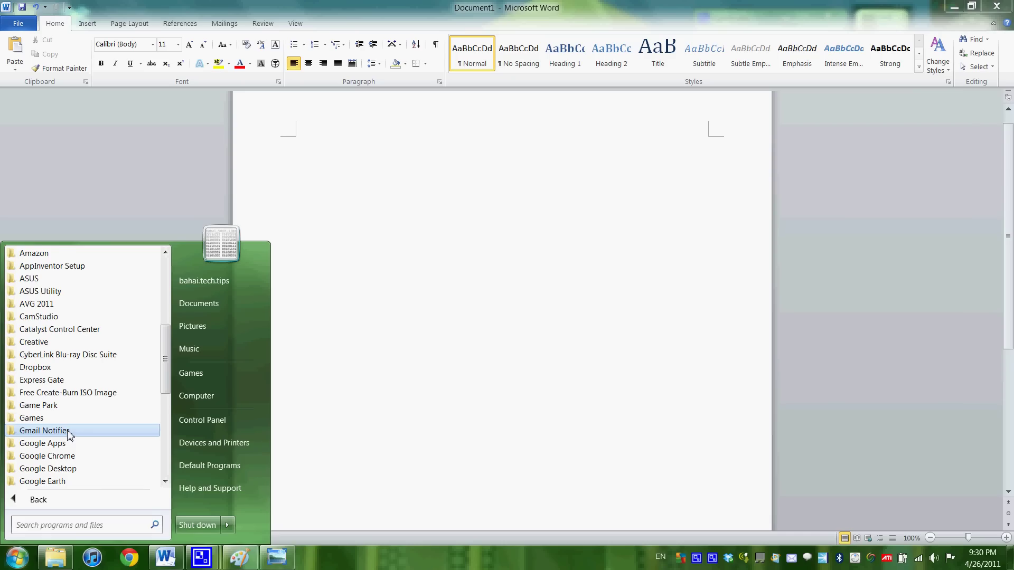
scroll(69, 434, down, 1)
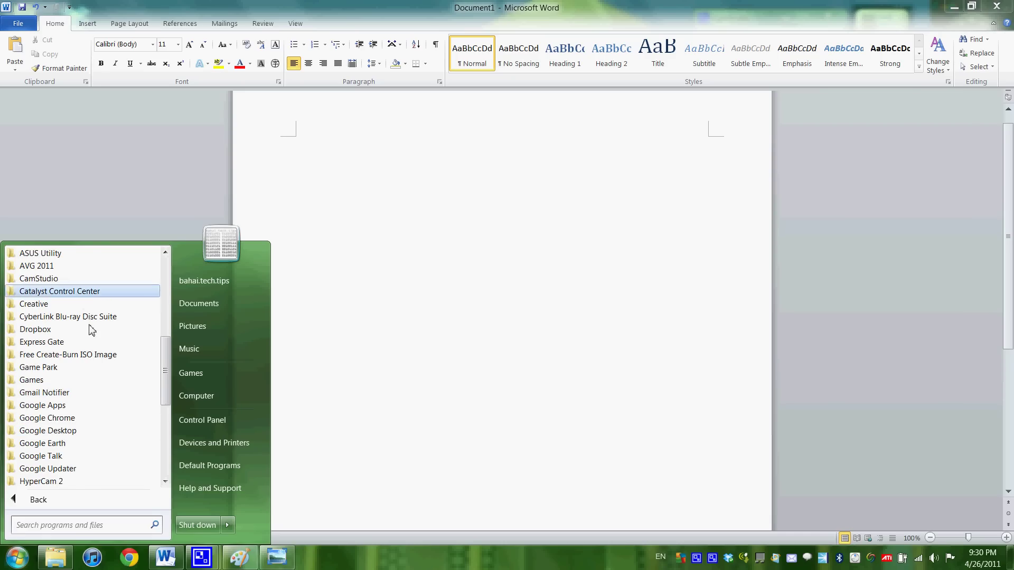
scroll(100, 439, down, 2)
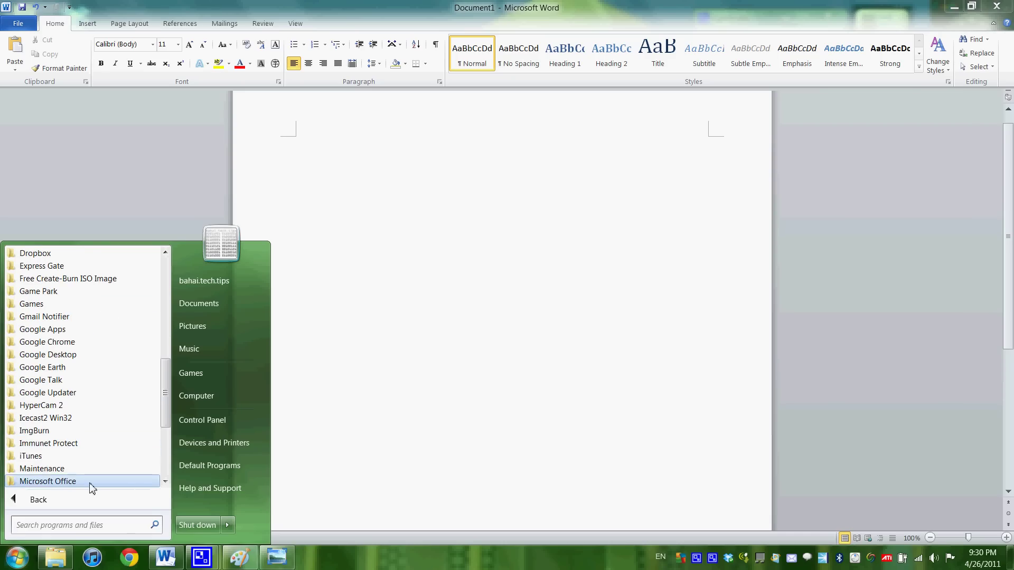
click(93, 483)
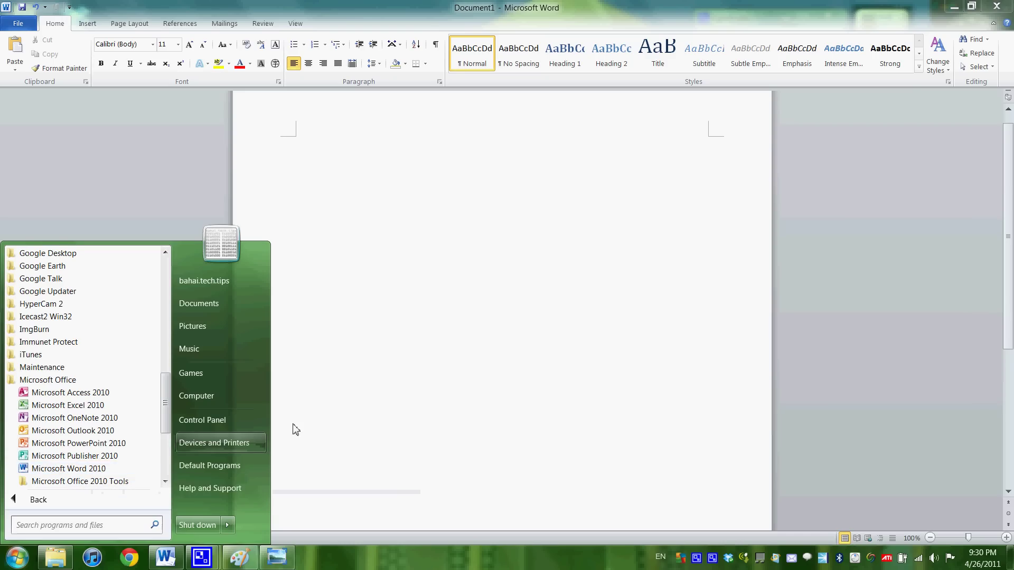
click(414, 384)
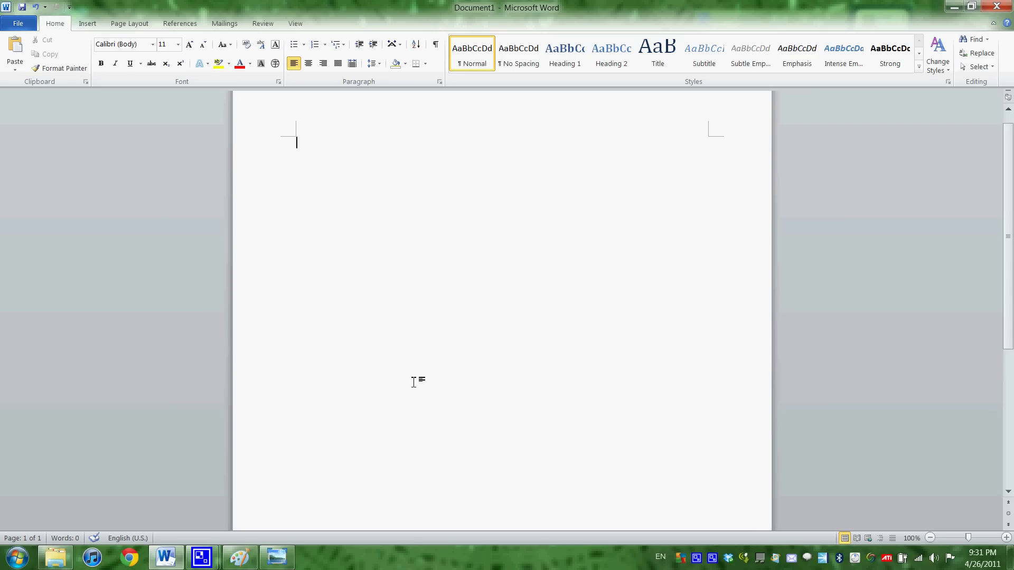
- Write Baha'i at the start of the blank document, try I'm and a separate 'I after it, and delete these trials
text(baha'i)
text(I’m)
key(BackSpace)
key(BackSpace)
key(BackSpace)
key(BackSpace)
text('I)
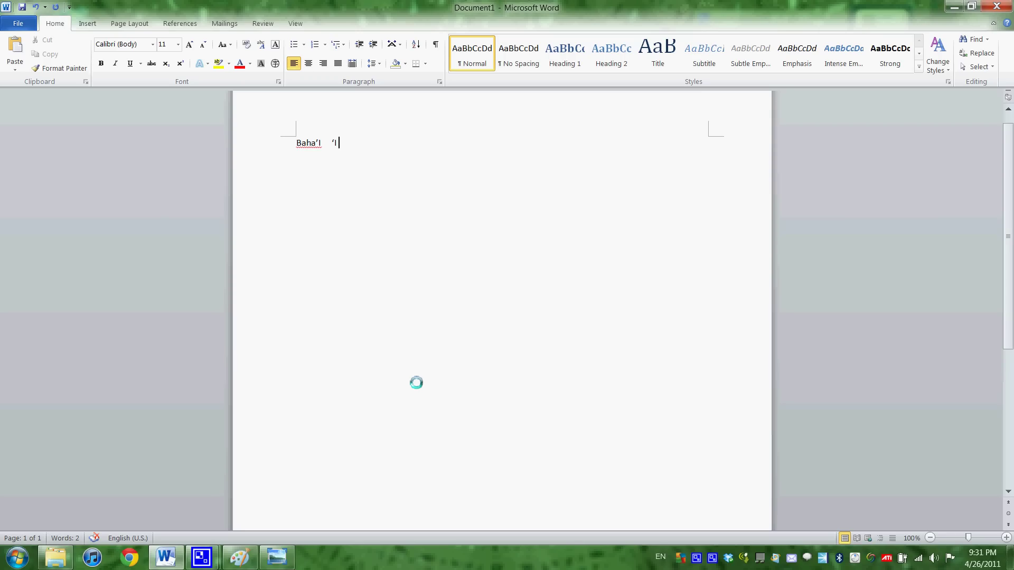
key(BackSpace)
key(BackSpace)
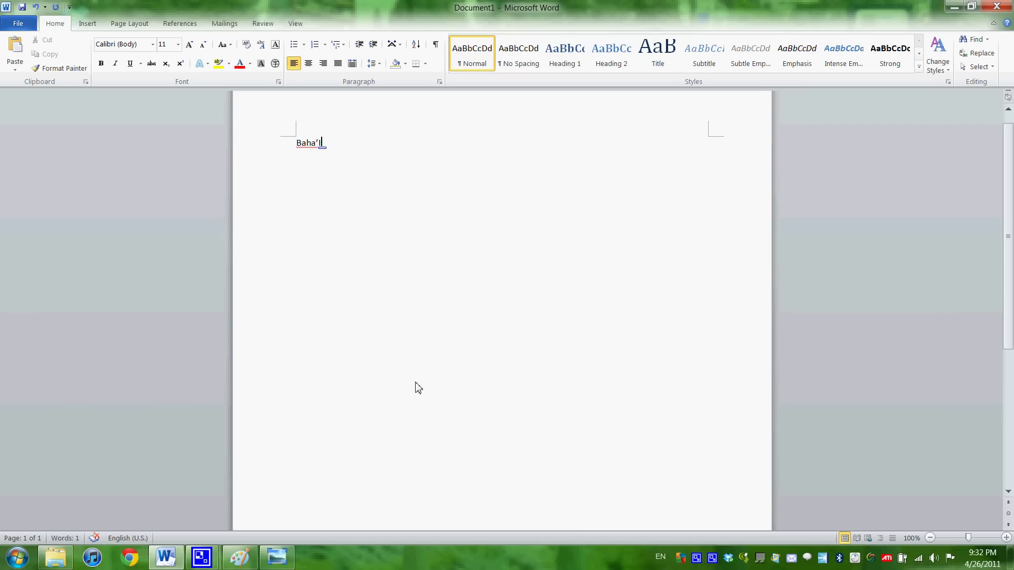
- Try retyping the last letter of the word as a lowercase i, then write and delete I'm after it
key(BackSpace)
text(i)
text(I'm)
key(BackSpace)
key(BackSpace)
key(BackSpace)
- Switch to Paint, copy the robot drawing with its speech bubble, and paste the duplicate beside the original
click(248, 562)
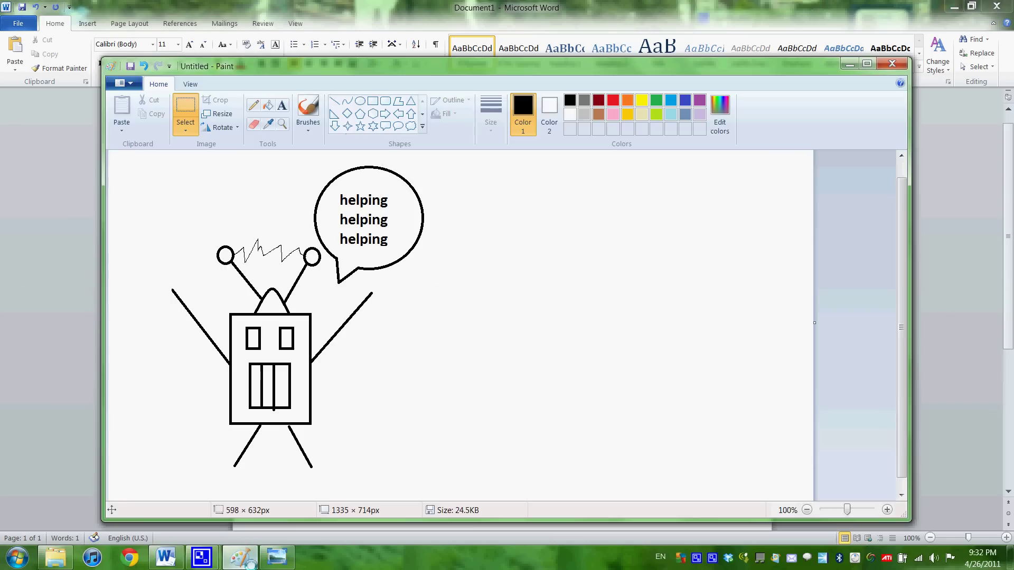
mouse_move(369, 474)
mouse_down()
mouse_move(211, 92)
mouse_move(100, 116)
mouse_move(108, 153)
mouse_up()
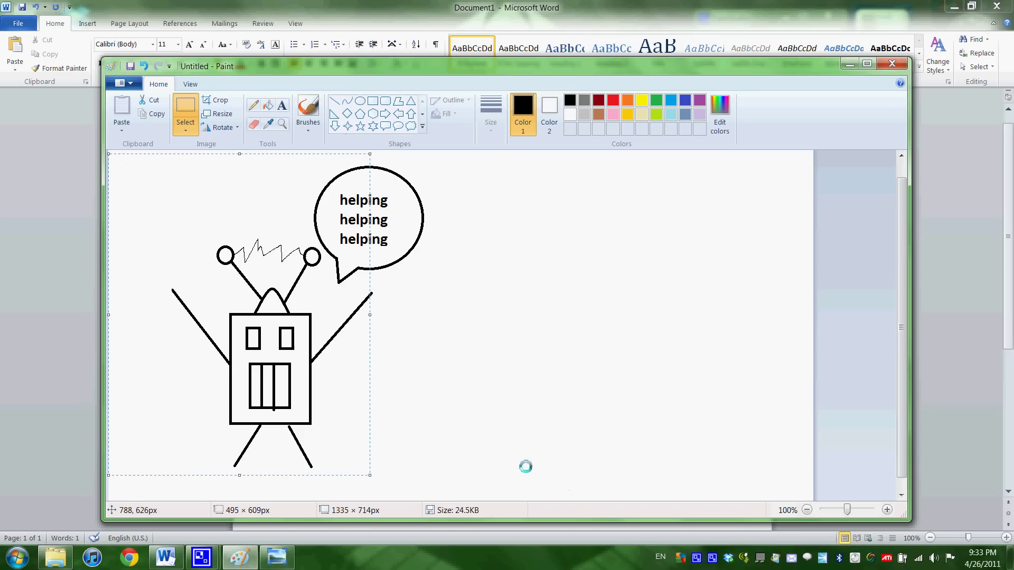
mouse_move(270, 490)
mouse_down()
mouse_move(510, 403)
mouse_move(468, 421)
mouse_move(458, 410)
mouse_move(330, 393)
mouse_move(232, 414)
mouse_move(216, 404)
mouse_up()
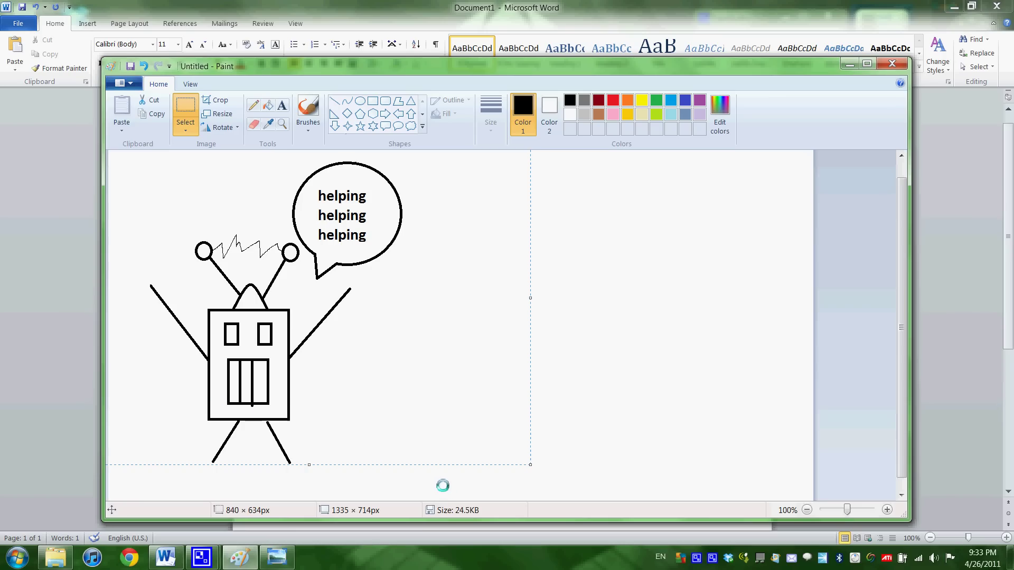
key(ctrl+c)
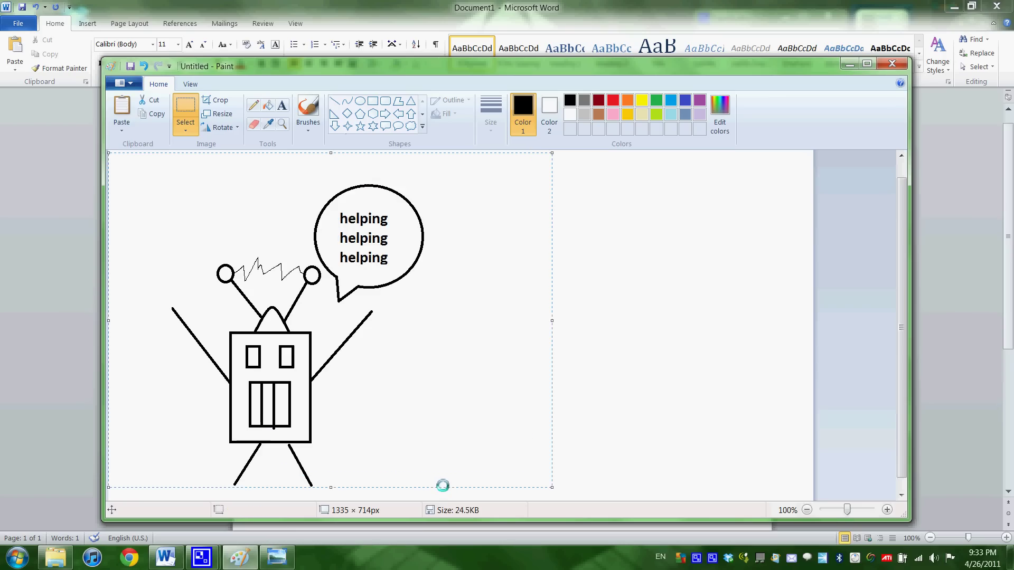
key(ctrl+v)
drag(366, 419, 670, 391)
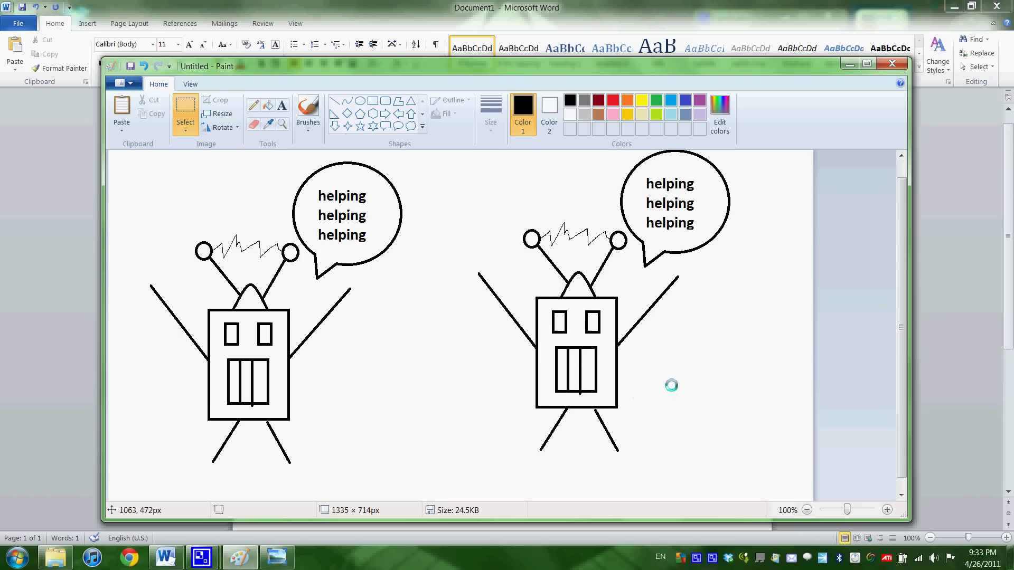
mouse_move(593, 391)
mouse_down()
mouse_move(607, 404)
mouse_move(608, 383)
mouse_move(601, 422)
mouse_move(602, 401)
mouse_up()
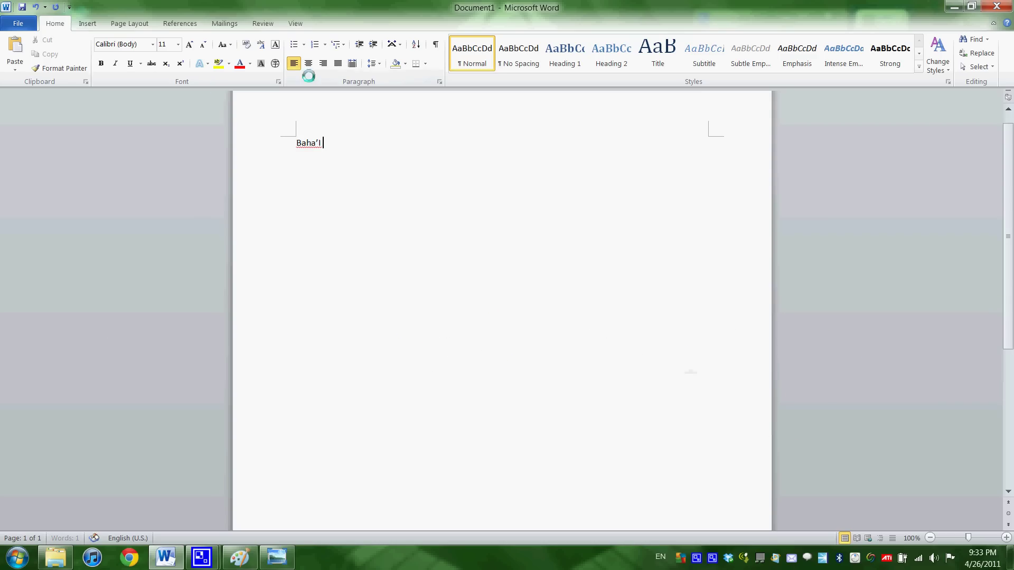
- Switch back to Word and try replacing the misspelled Baha'I with its first spelling suggestion, Baha'i, several times
right_click(320, 147)
click(353, 157)
right_click(308, 144)
click(336, 156)
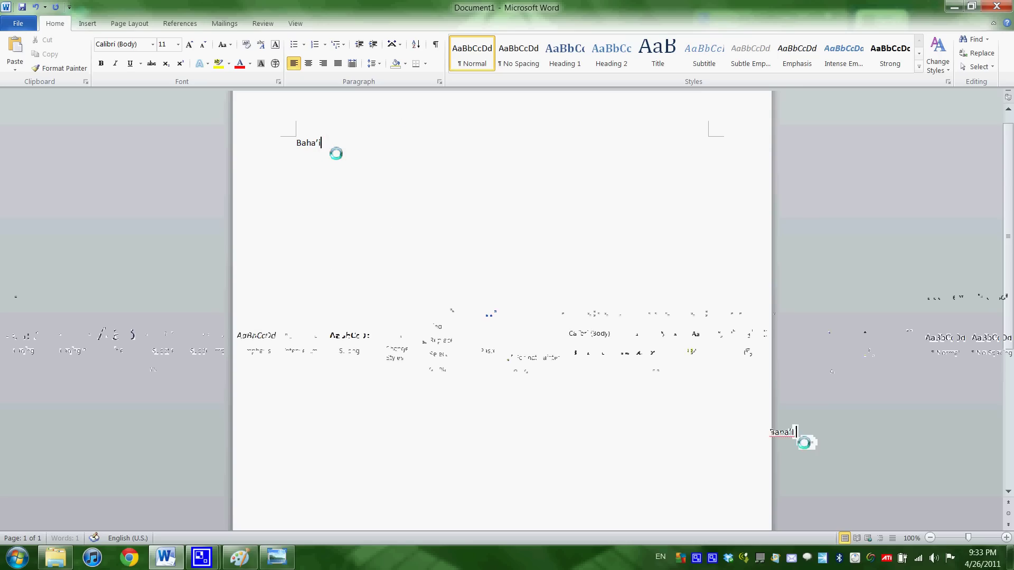
right_click(315, 144)
click(340, 157)
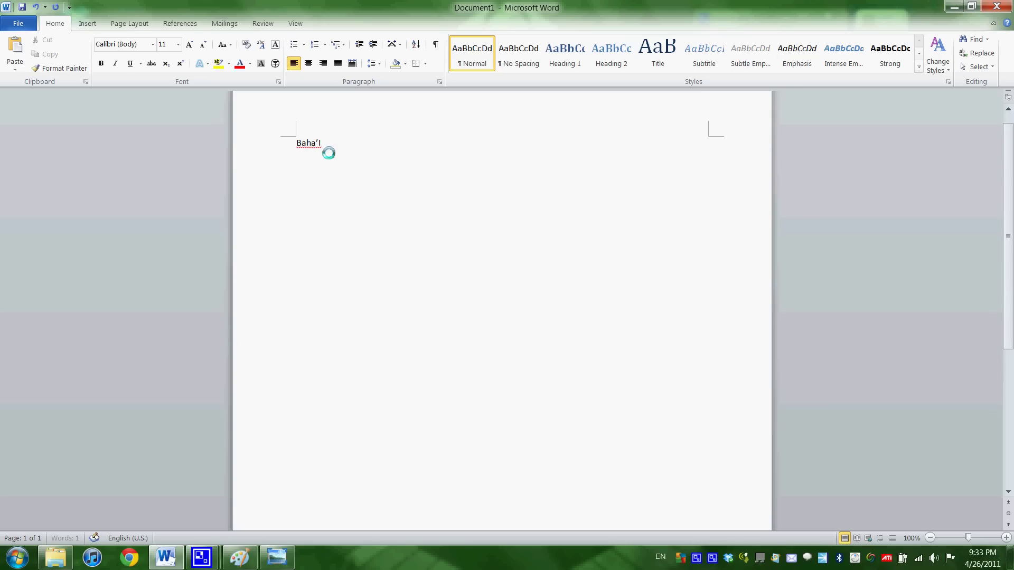
right_click(307, 143)
click(341, 156)
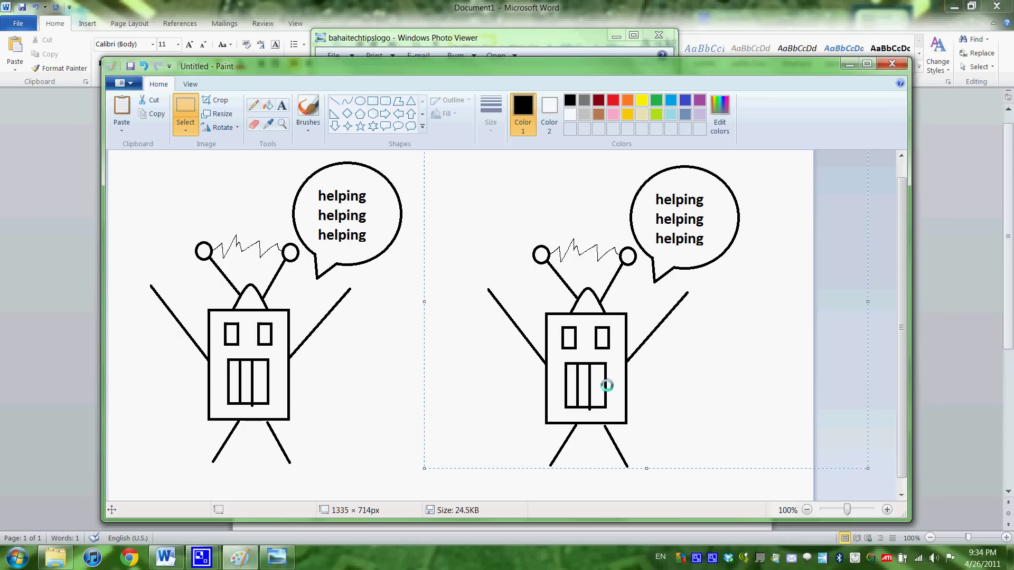
- In Paint, shift the pasted robot copy farther from the original, then try moving the original drawing and undo that
drag(608, 387, 654, 379)
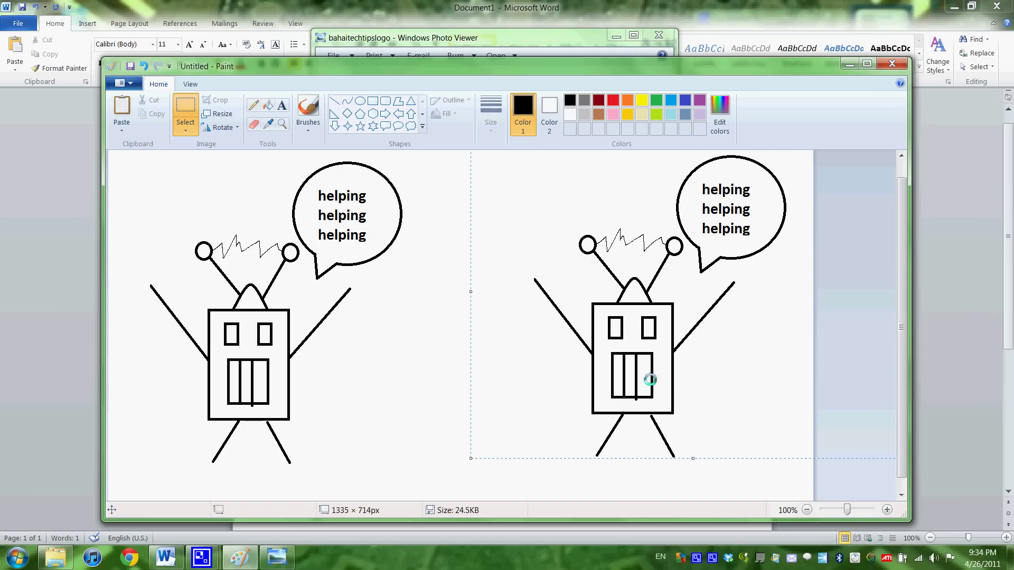
drag(387, 461, 109, 207)
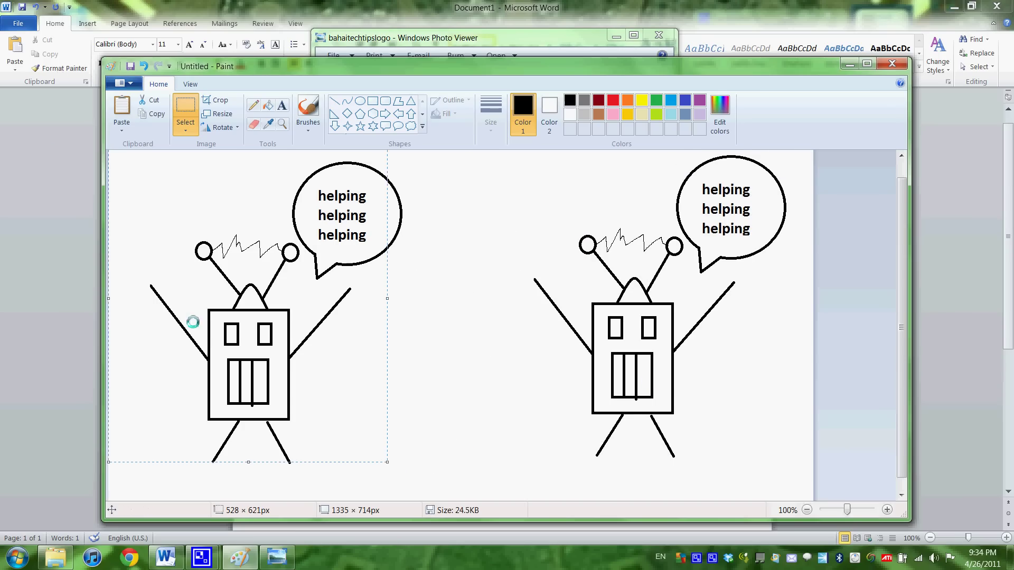
mouse_move(192, 322)
mouse_down()
mouse_move(208, 344)
mouse_move(327, 383)
mouse_up()
drag(230, 301, 207, 345)
key(ctrl+z)
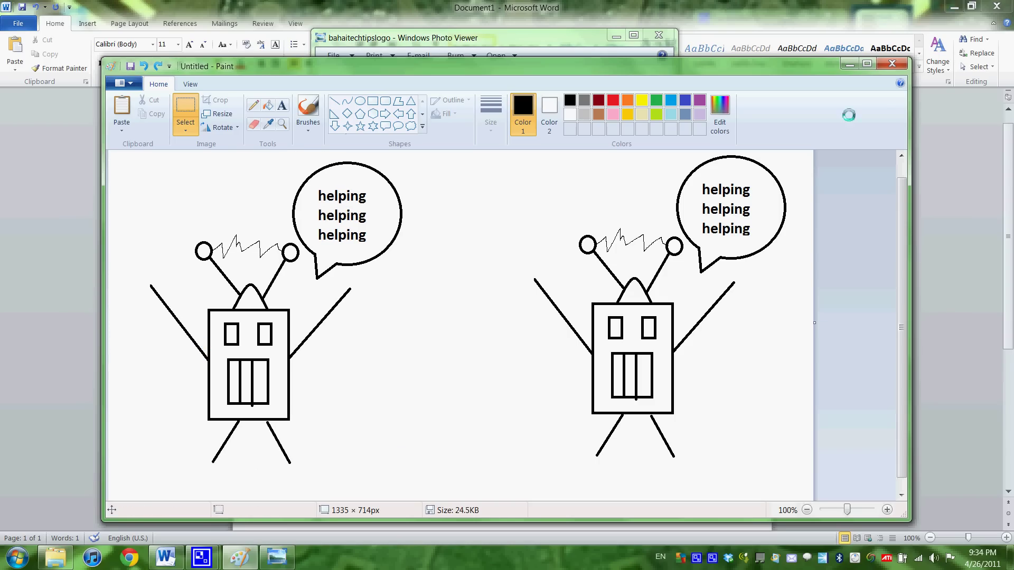
- Minimize Paint and the image viewer, and correct Baha'I in the Word document to the spelling suggestion Baha'i
click(850, 64)
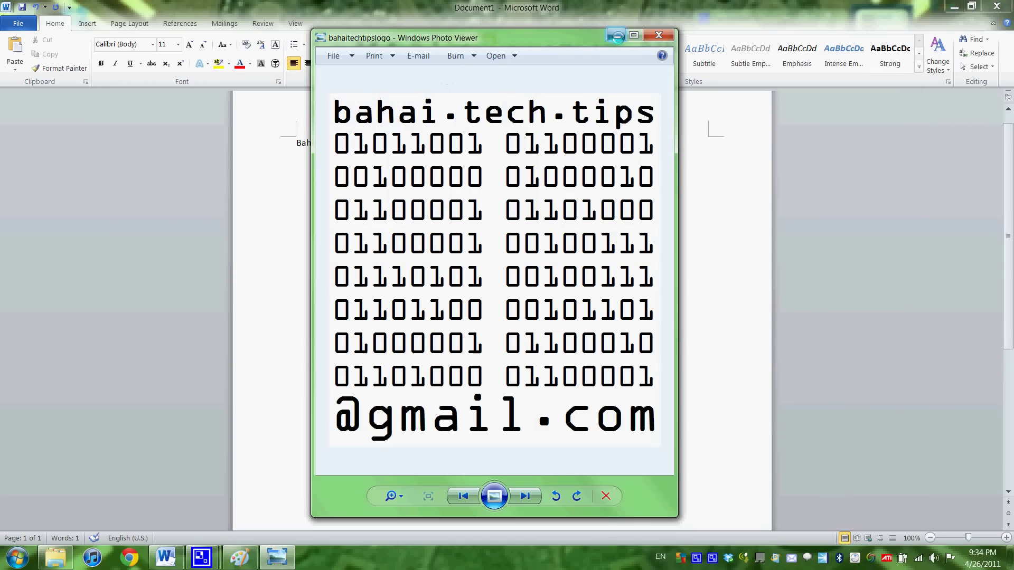
click(616, 36)
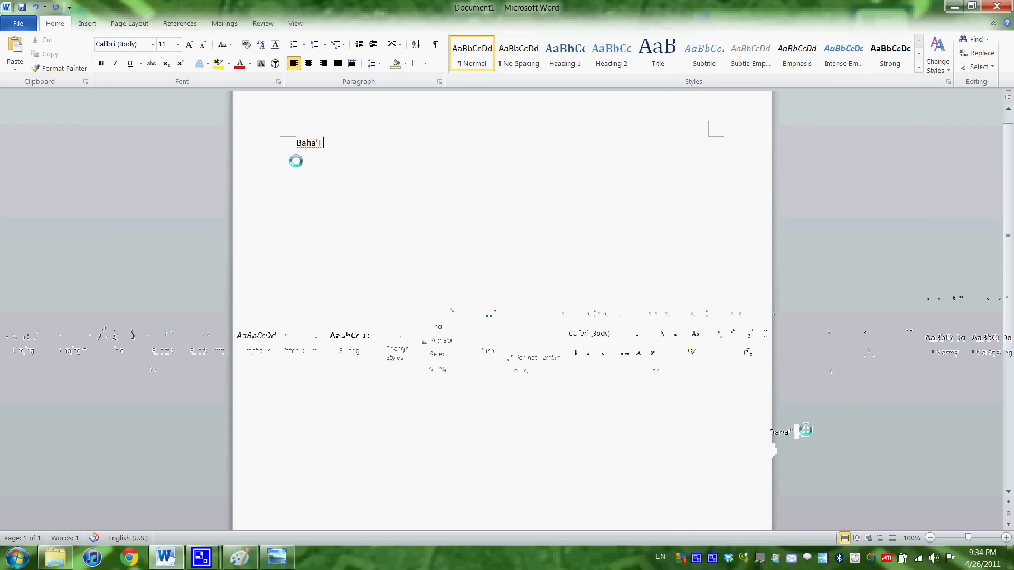
right_click(319, 144)
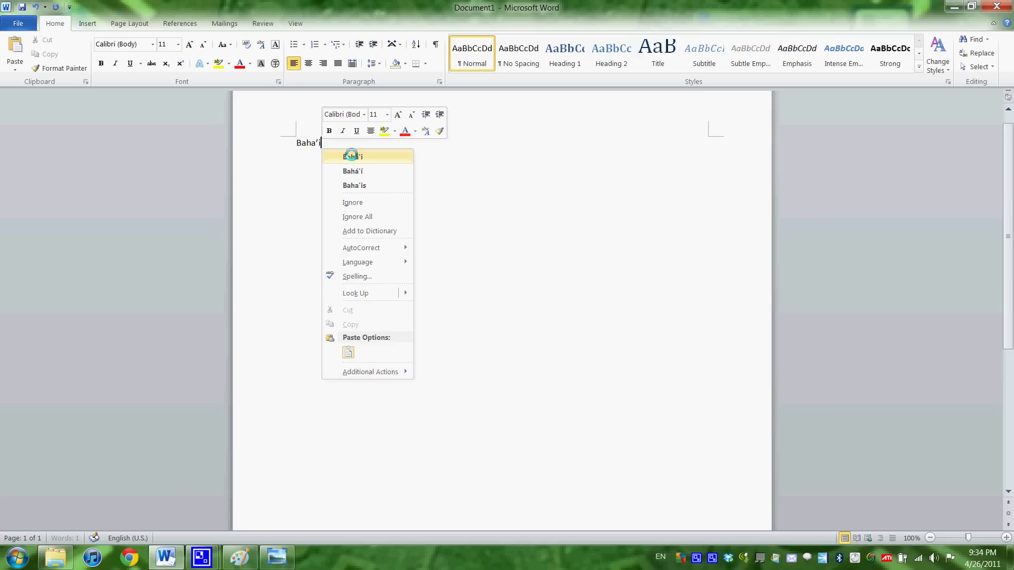
click(351, 157)
right_click(317, 144)
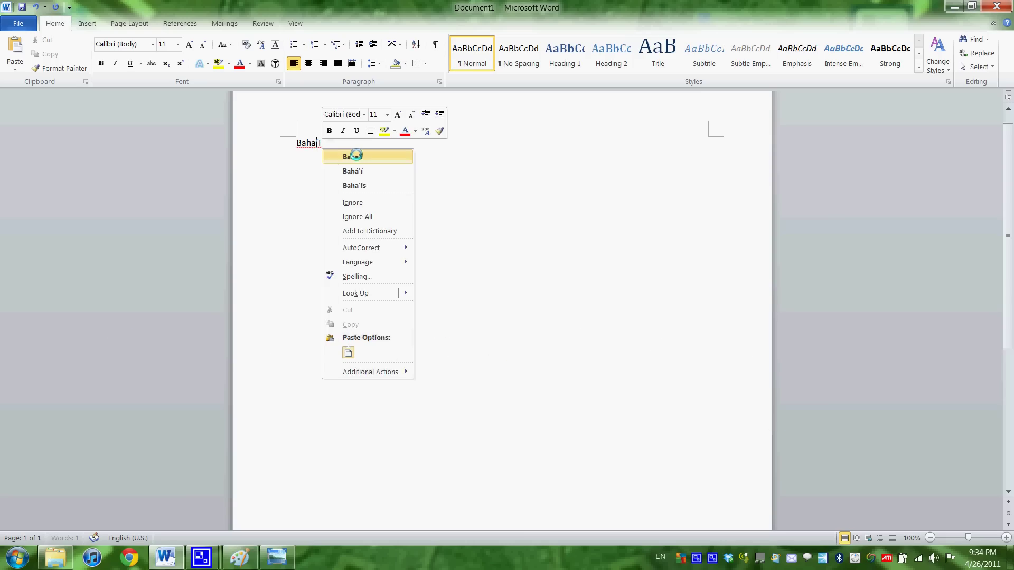
click(362, 157)
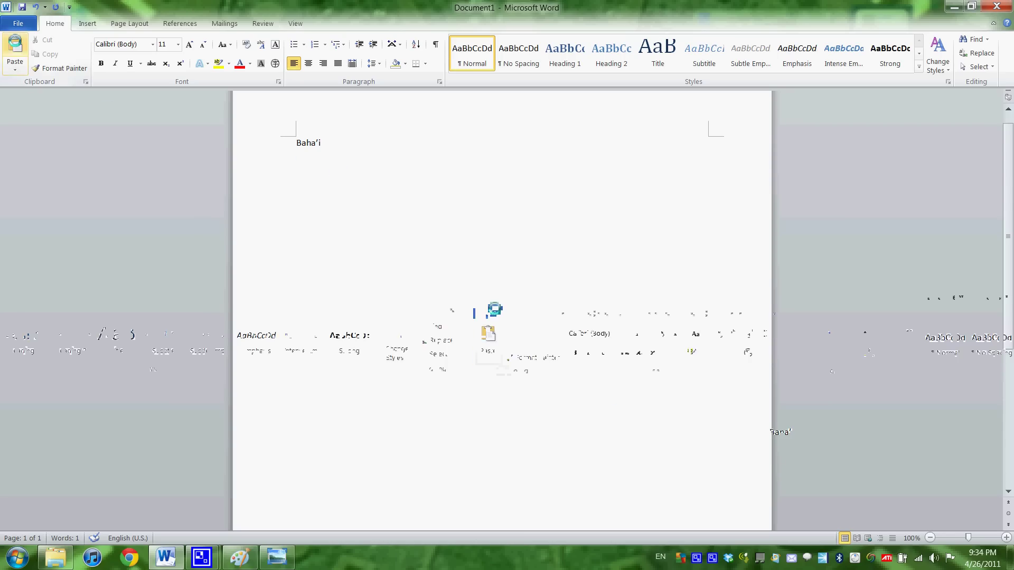
- Open the AutoCorrect options from Word's proofing settings and enter bahai as the text to replace
click(20, 22)
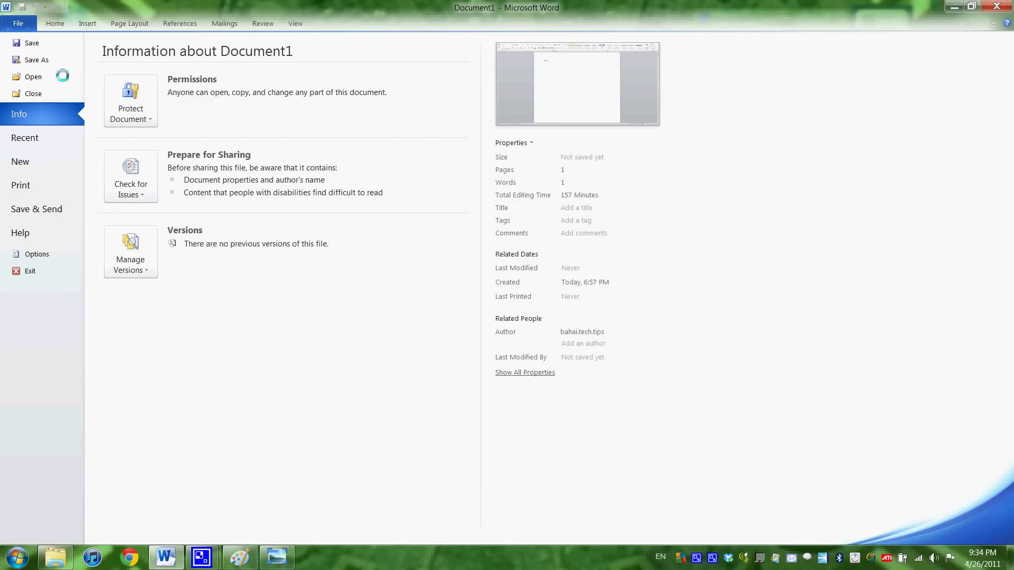
key(Escape)
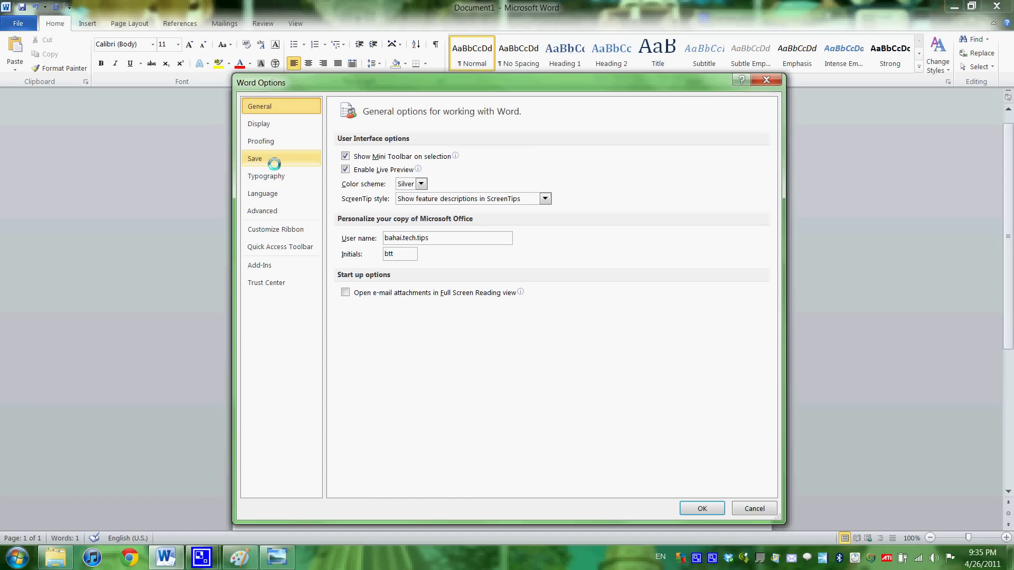
click(261, 142)
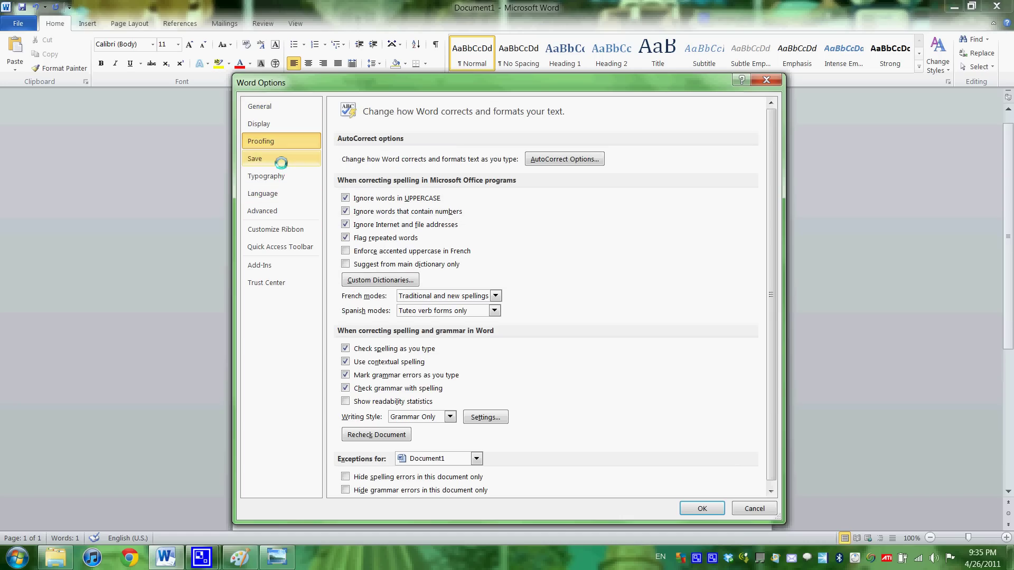
click(564, 160)
mouse_move(545, 79)
mouse_down()
mouse_move(465, 80)
mouse_move(468, 2)
mouse_move(557, 6)
mouse_move(544, 5)
mouse_move(527, 84)
mouse_up()
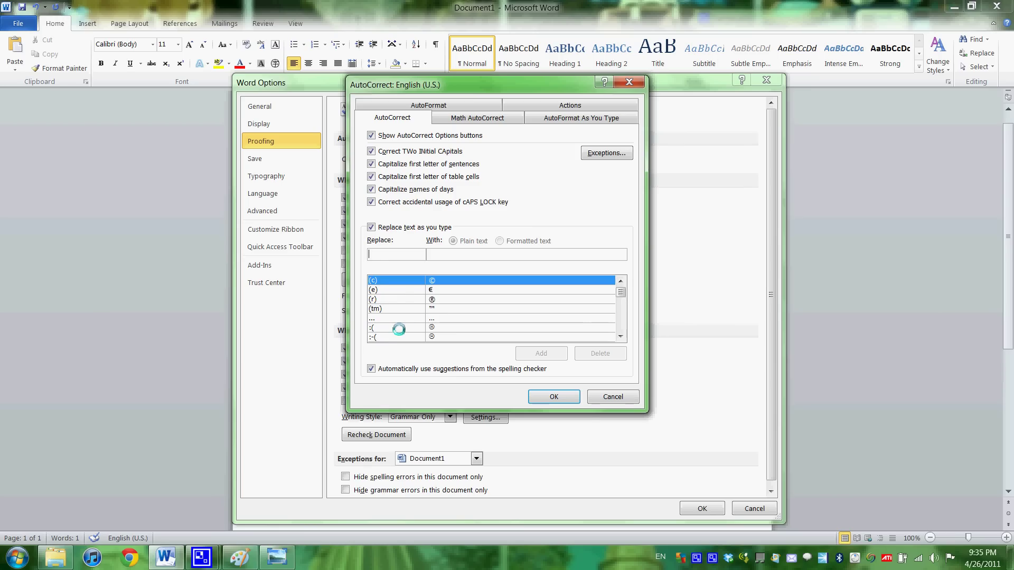
text(bahai)
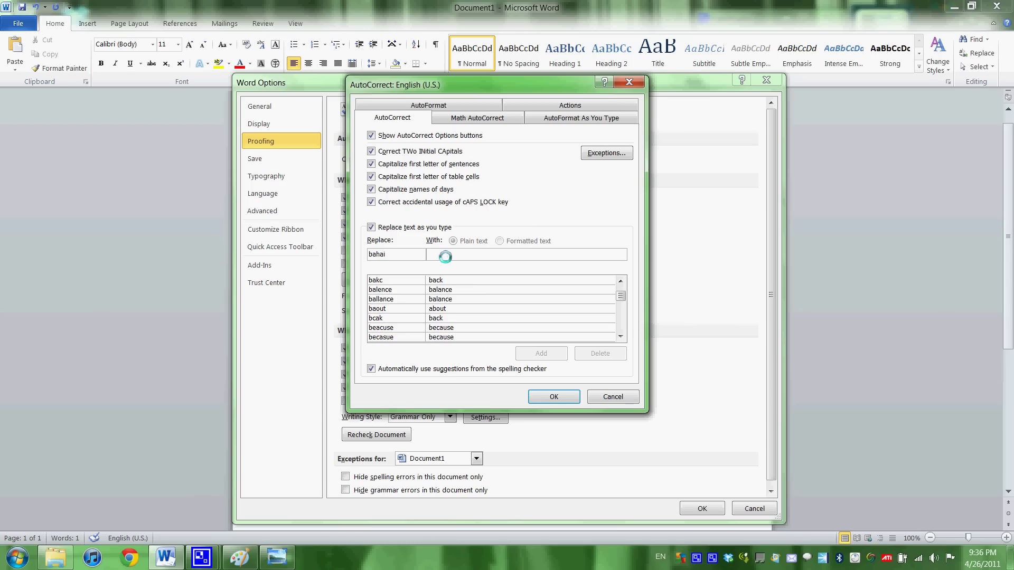
- Try Baha'i without accents as the replacement text for bahai and clear it again
text(Baha'i)
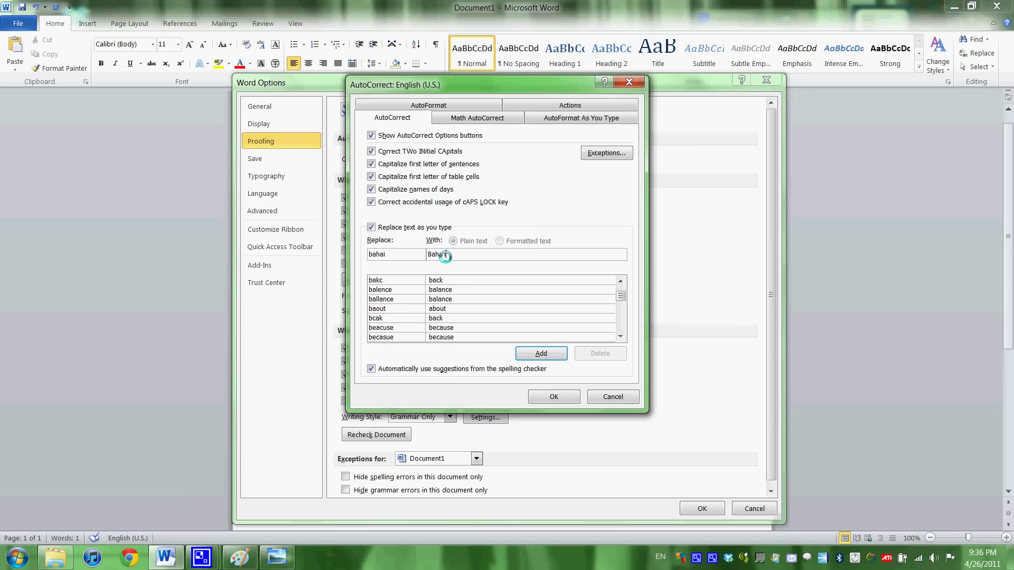
drag(508, 254, 416, 260)
key(BackSpace)
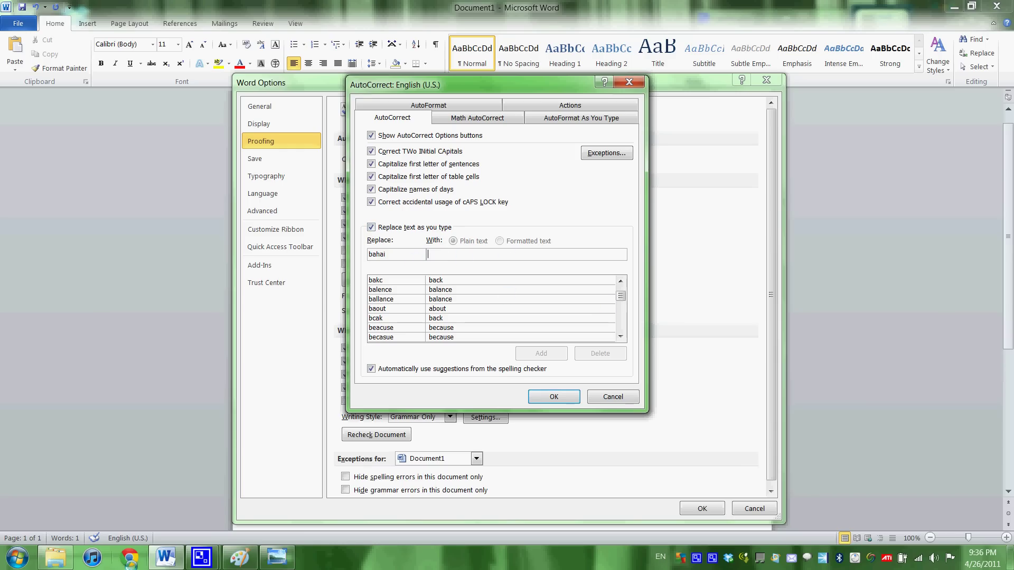
- Switch to Chrome, search Google for bahauii, accept the corrected query baha'i, and open the Wikipedia article on the Bahá'í Faith
click(129, 558)
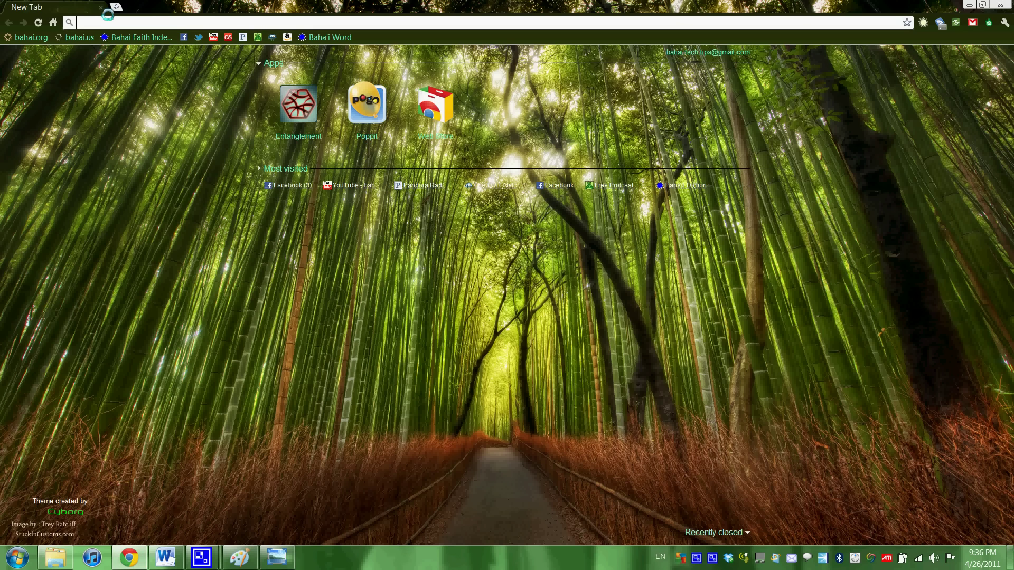
text(ba)
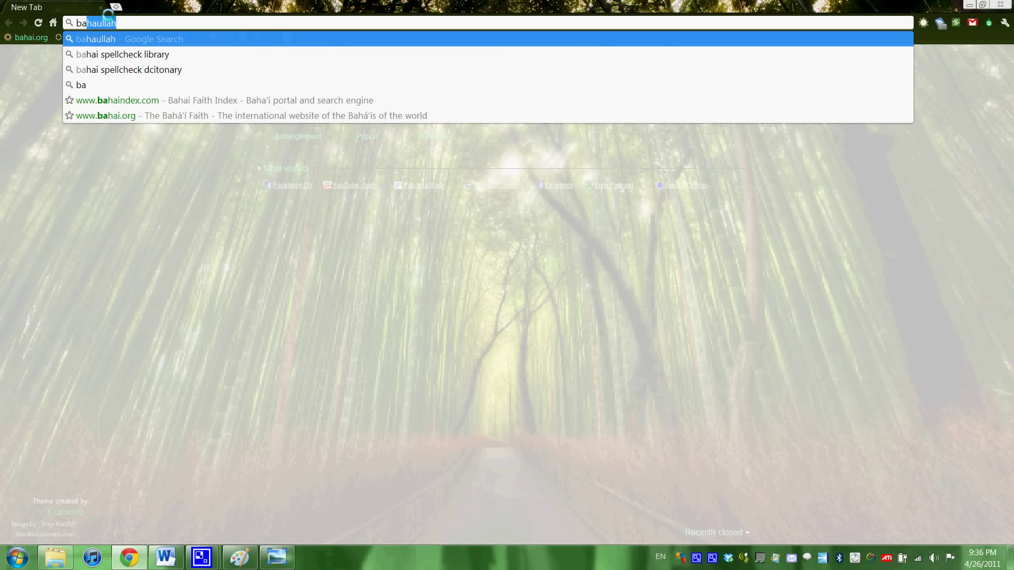
text(hau)
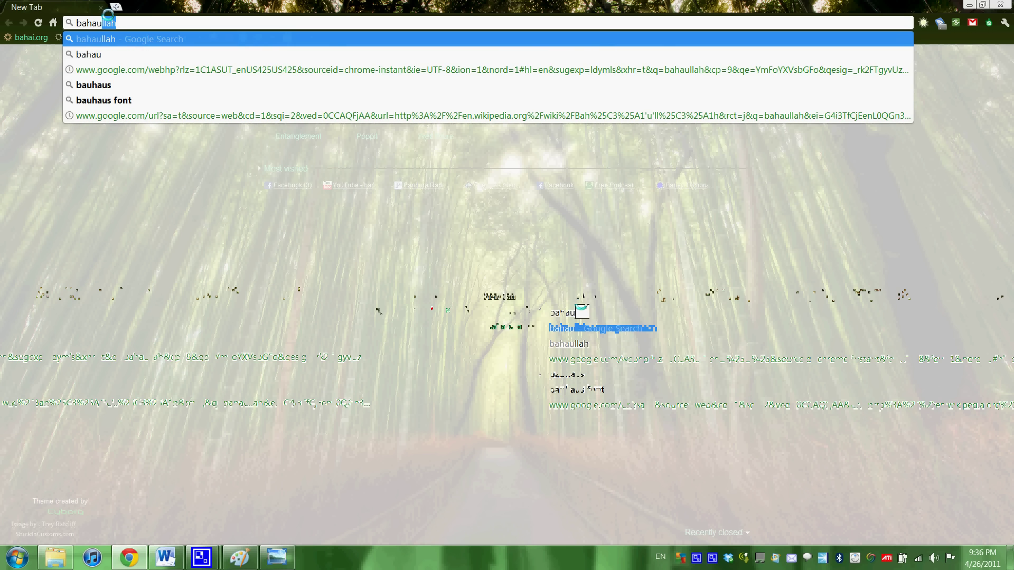
text(ii)
key(Return)
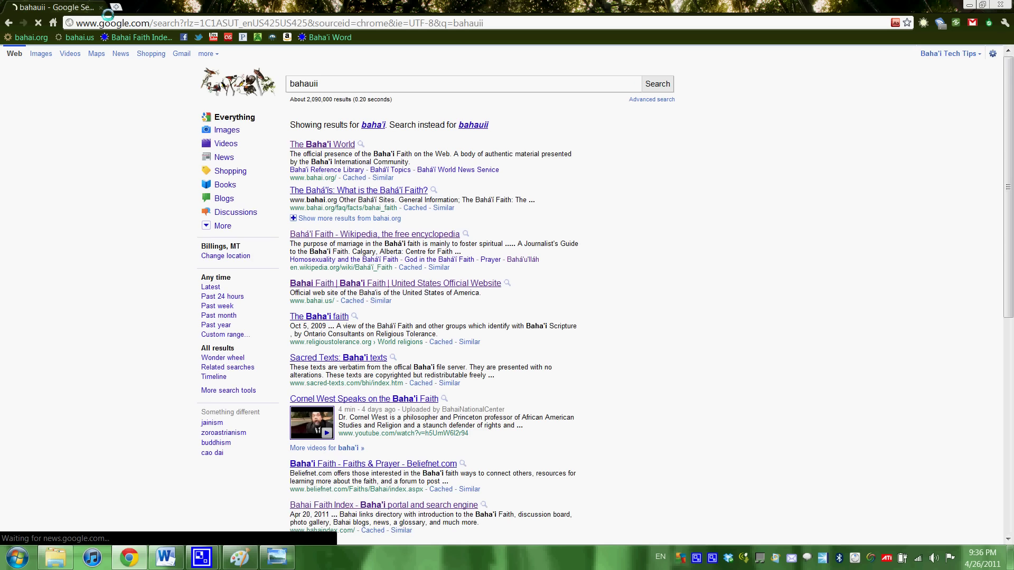
click(376, 144)
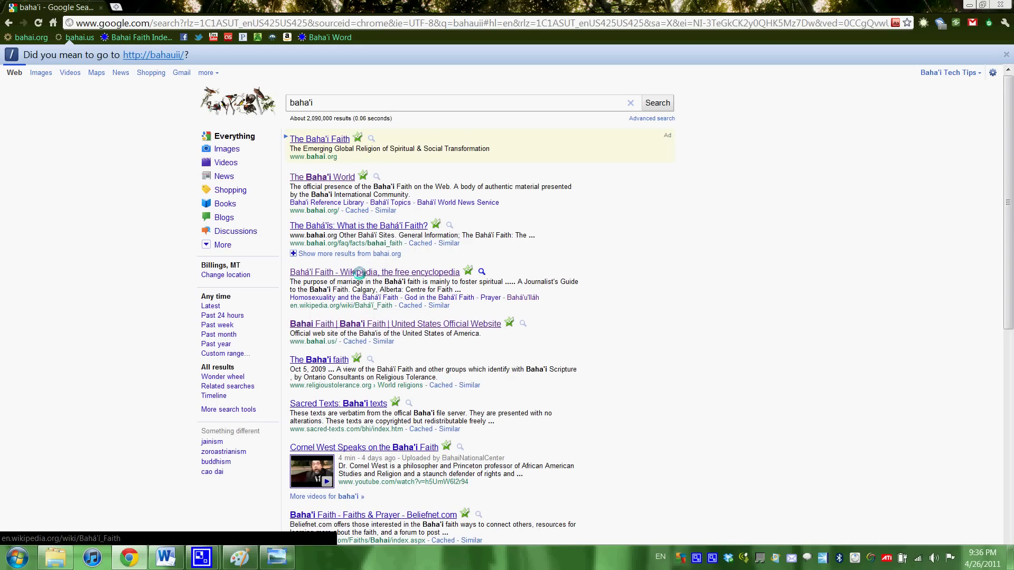
click(359, 273)
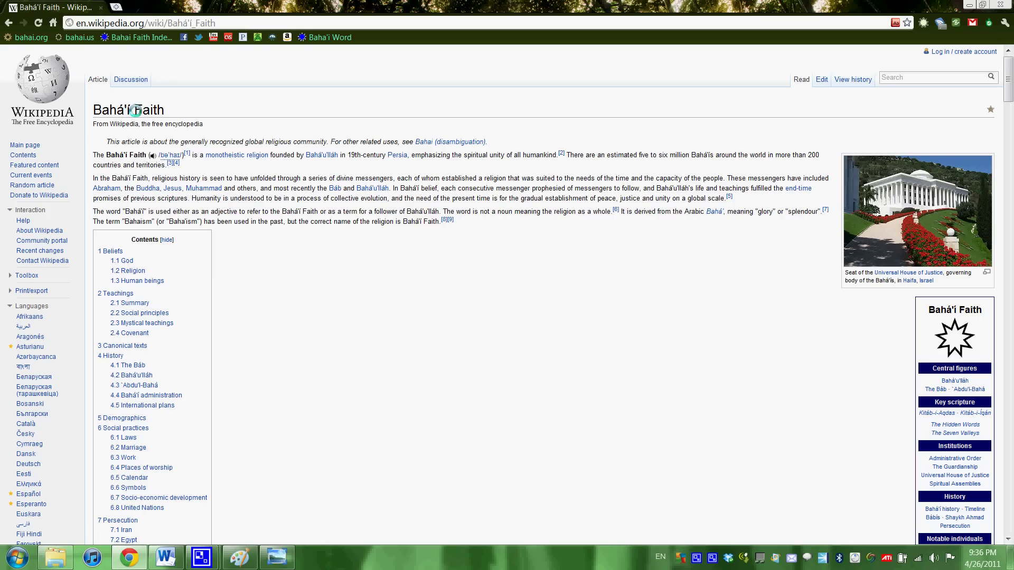
- Copy the accented Bahá'í from the article title and add it in Word as the AutoCorrect replacement for bahai
drag(132, 110, 125, 112)
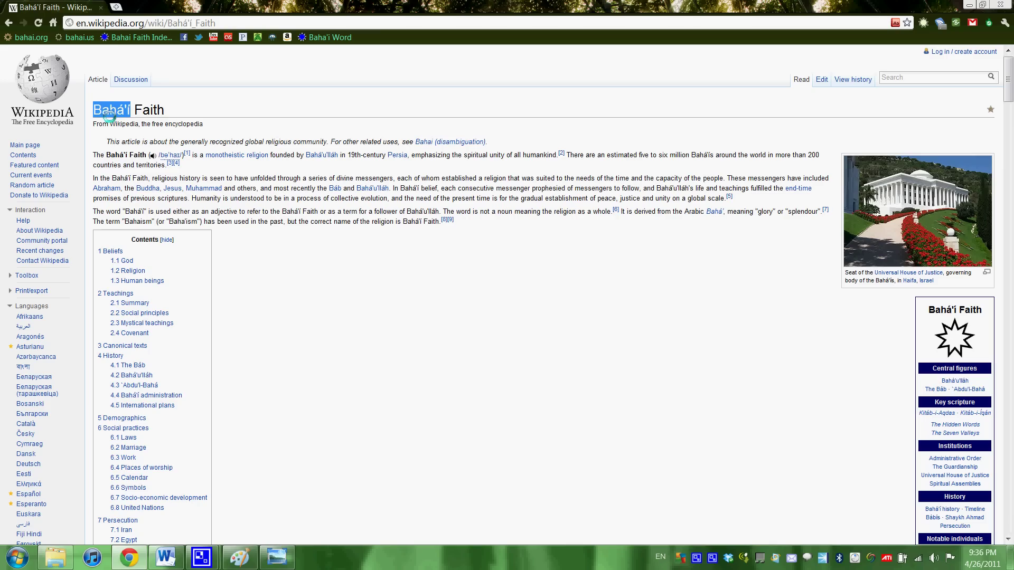
right_click(110, 115)
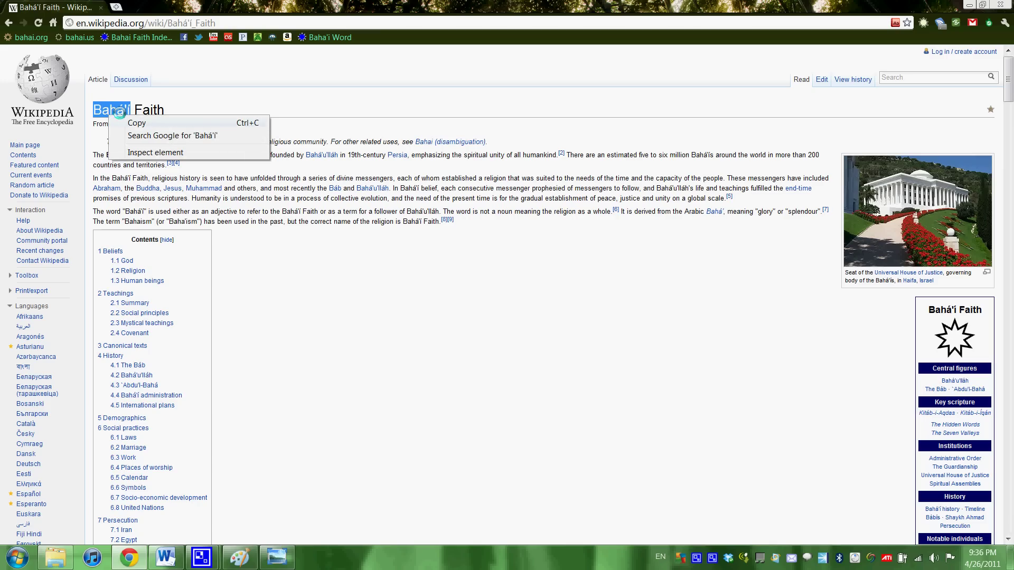
click(150, 125)
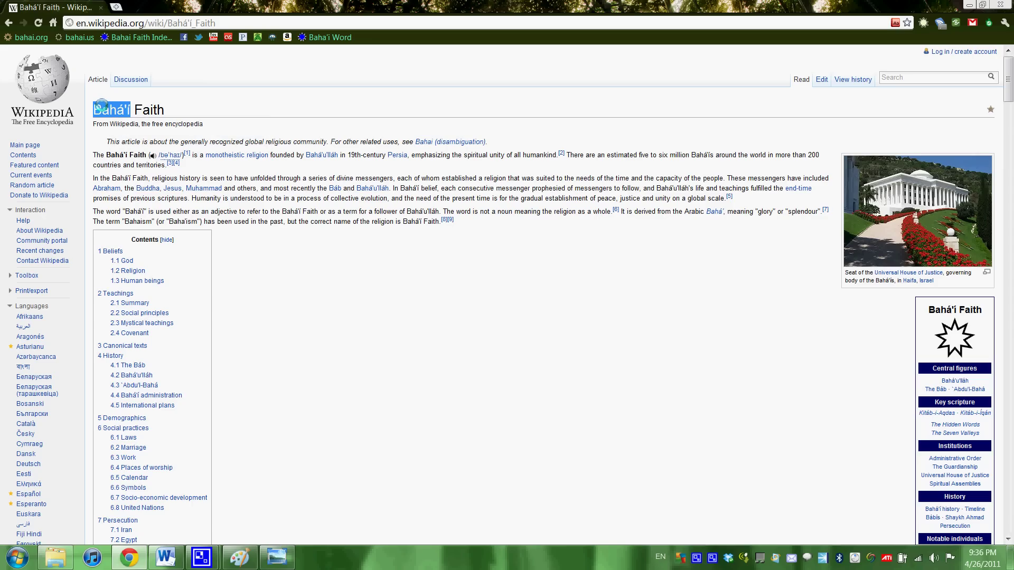
click(166, 557)
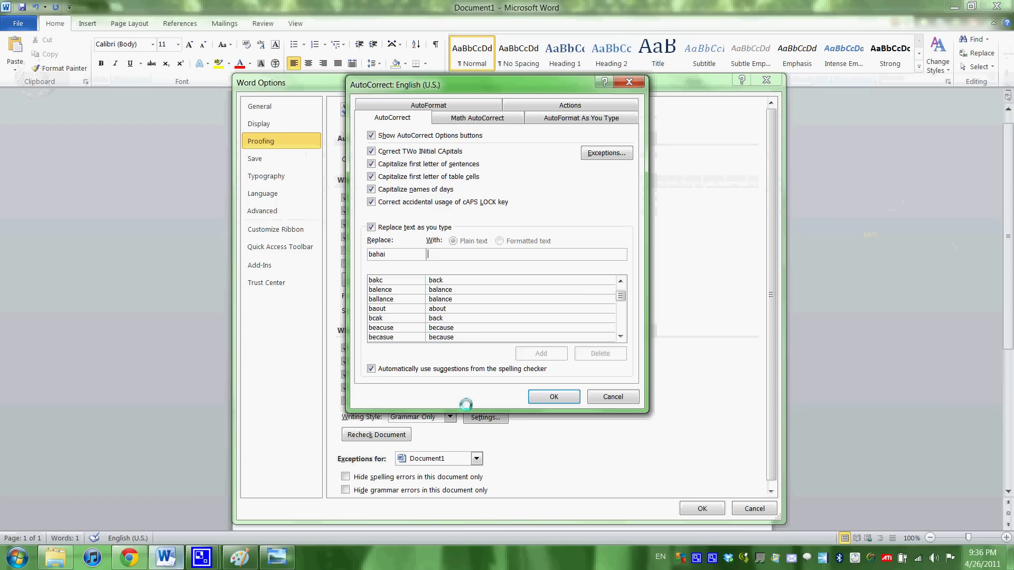
right_click(430, 254)
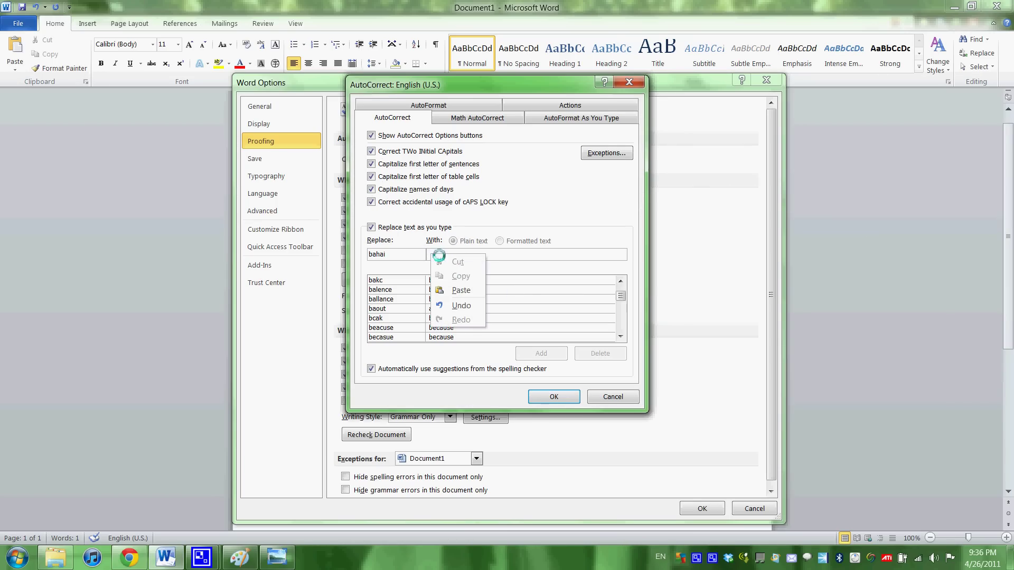
click(459, 291)
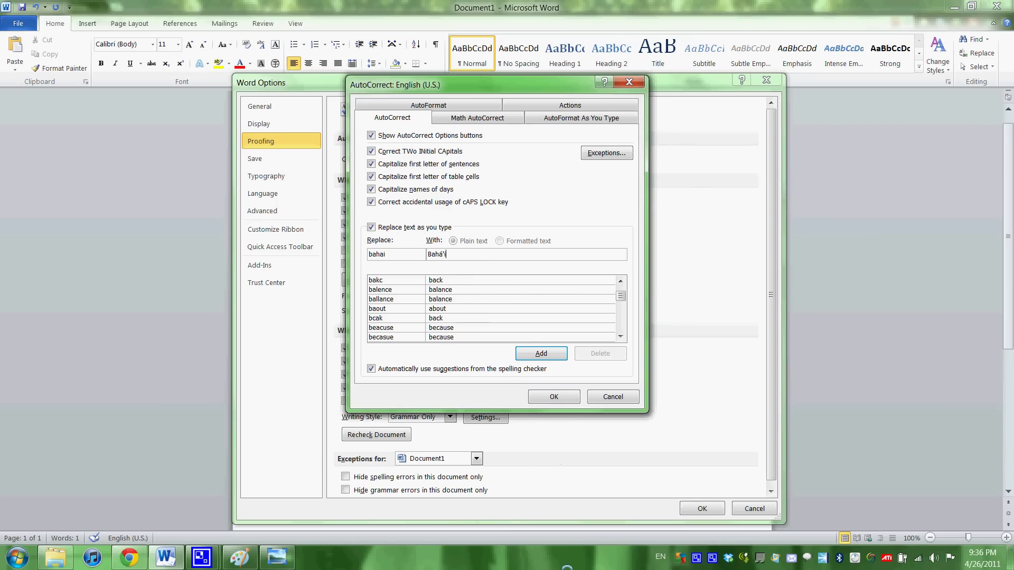
click(541, 353)
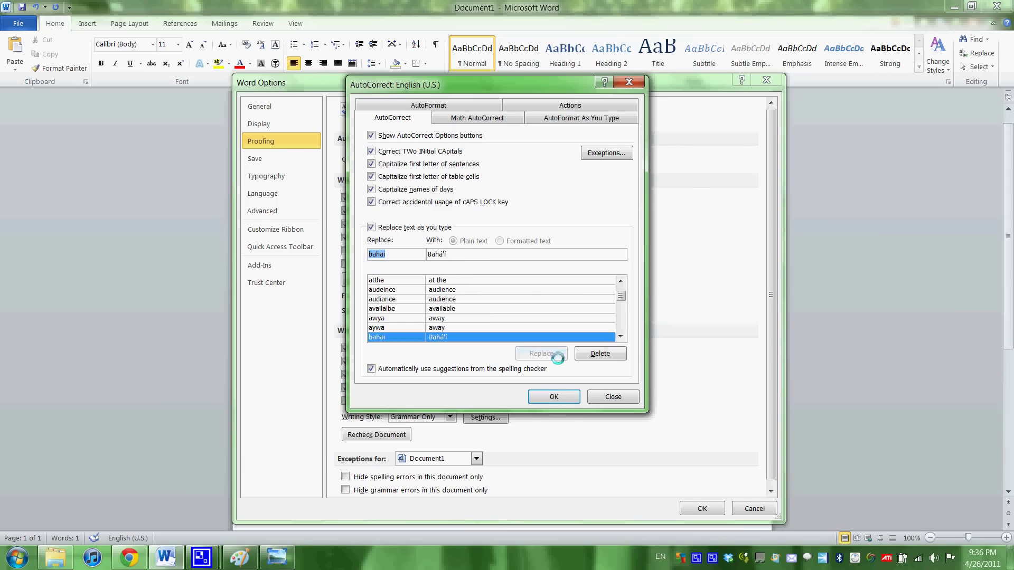
click(567, 397)
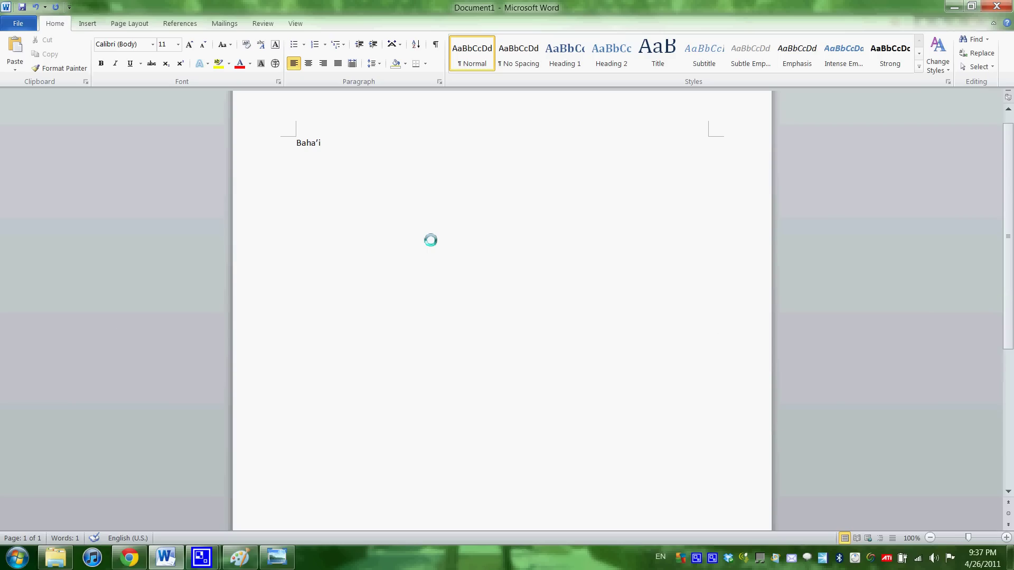
- Test the AutoCorrect entry by writing bahai in the document, and delete the earlier unaccented Baha'i
text(bahai)
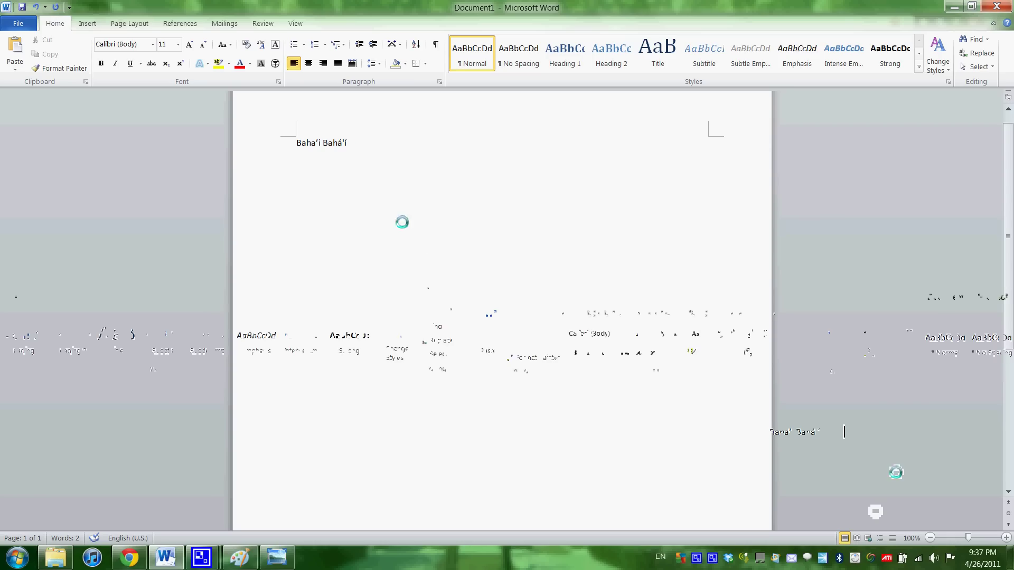
right_click(334, 145)
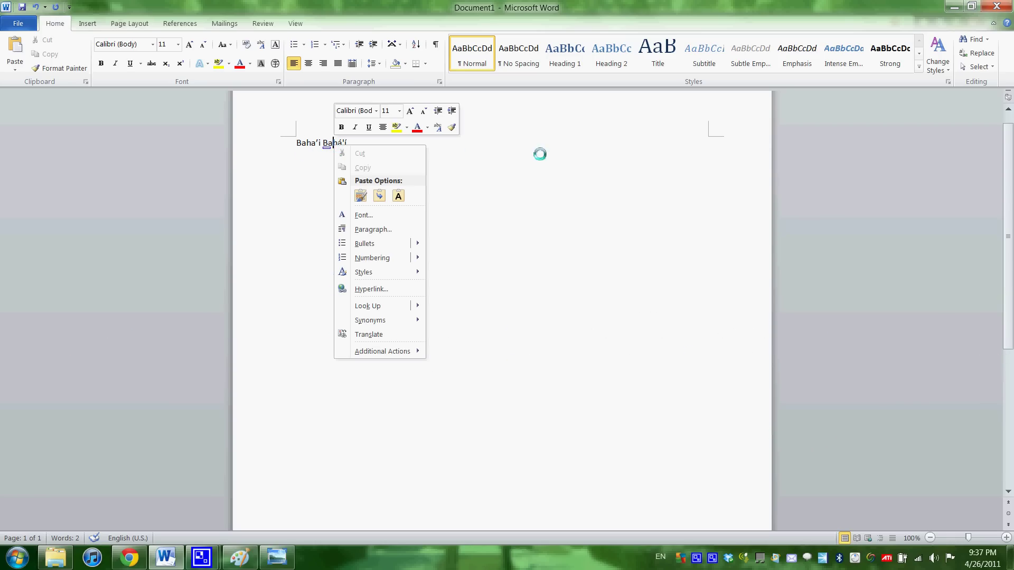
click(540, 154)
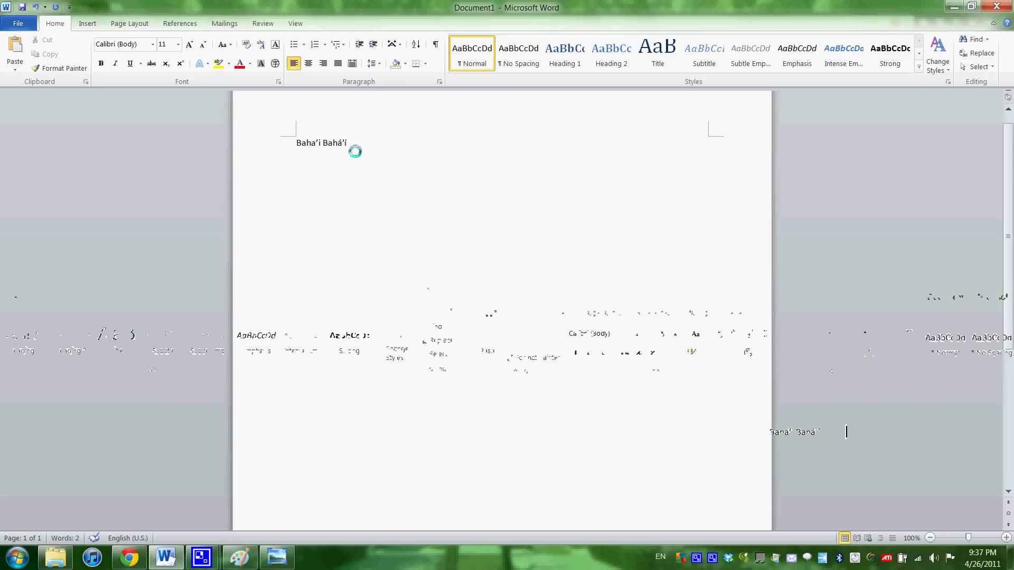
text(bab)
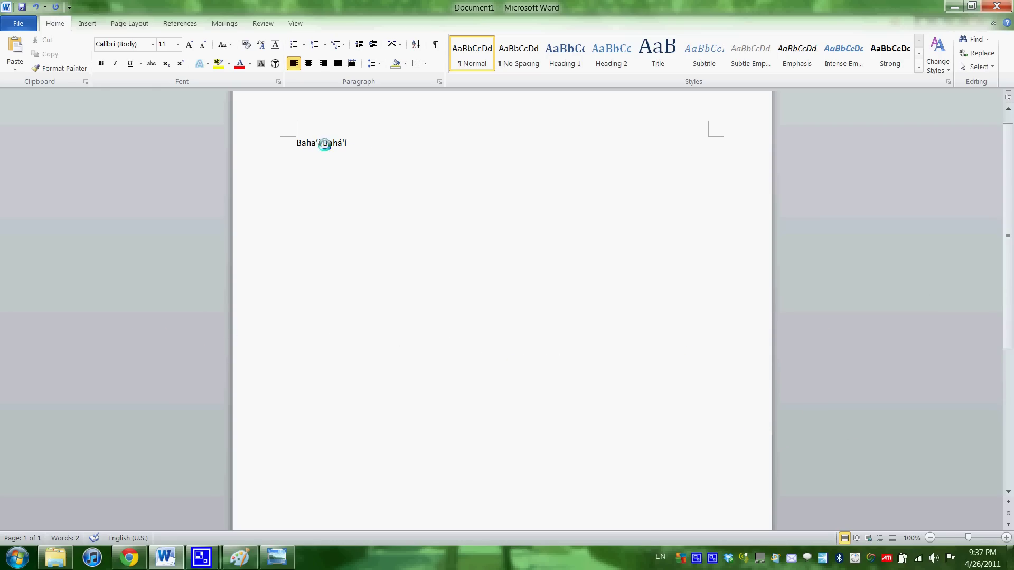
drag(322, 144, 253, 143)
key(Delete)
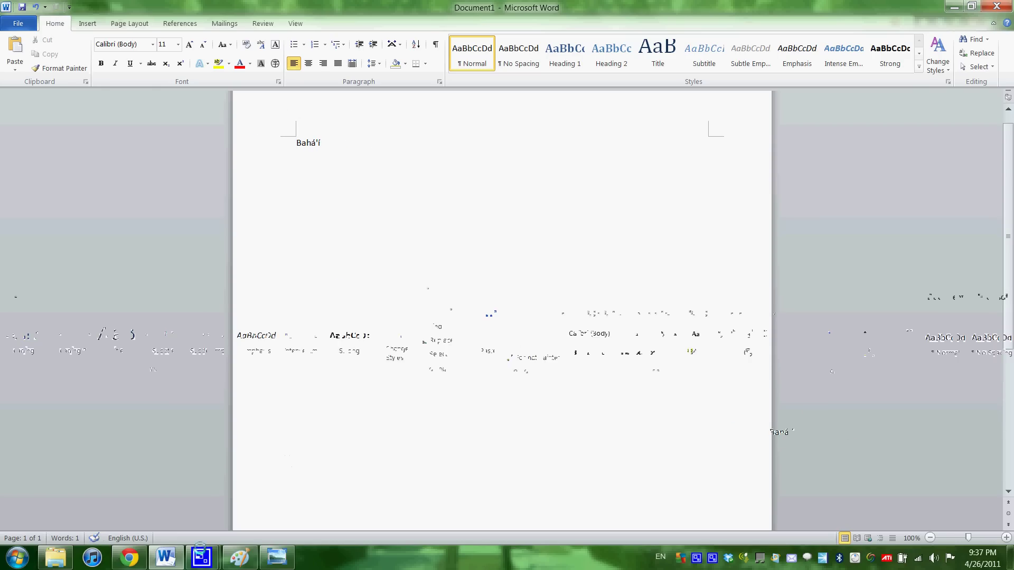
- Switch to Chrome, search Wikipedia for bab, and open the article on the Báb, founder of Bábism
click(129, 558)
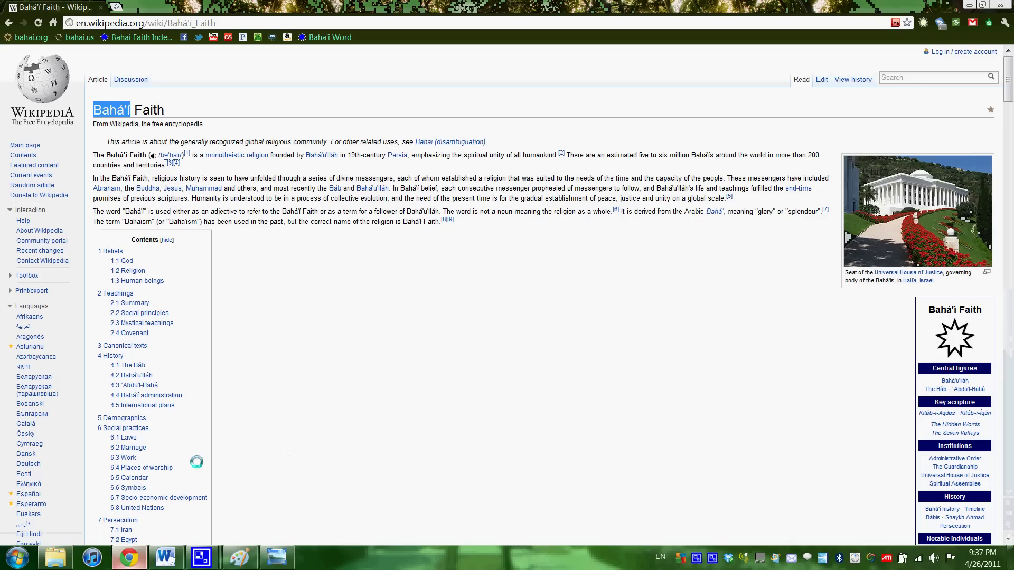
click(903, 81)
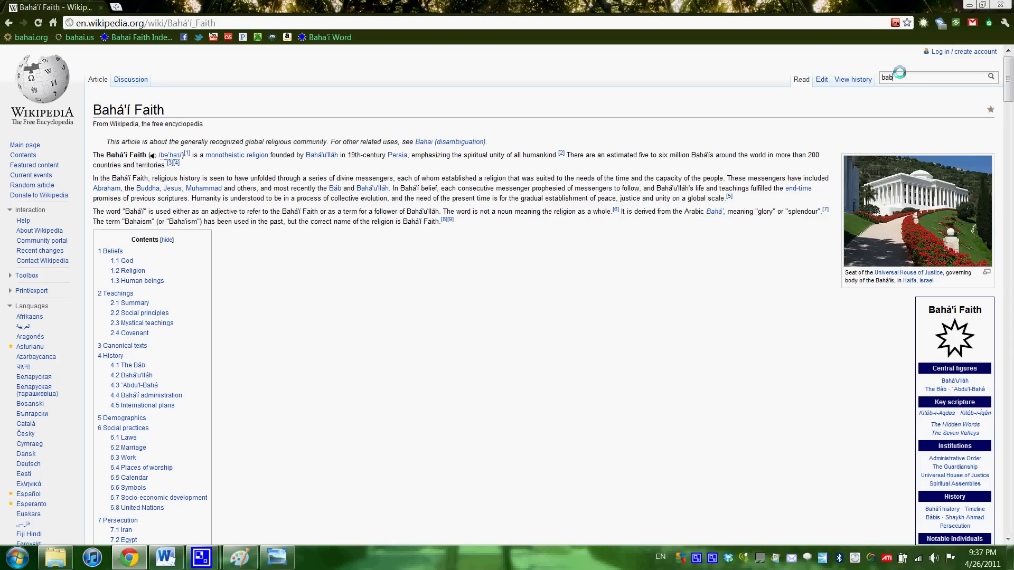
key(Return)
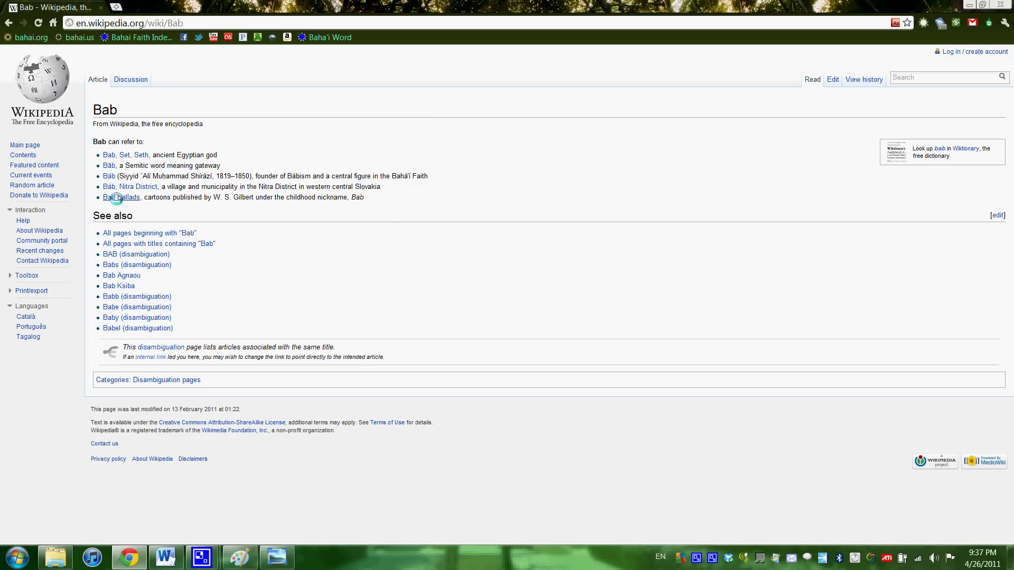
click(110, 177)
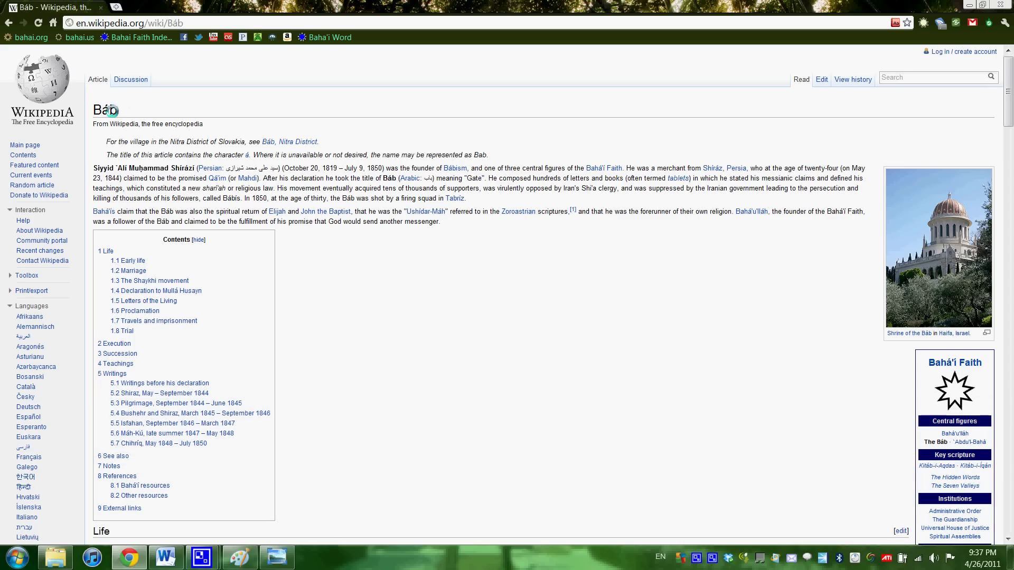
- Copy Báb from the article title and paste it as text only in the Word document, on the same line after Bahá'í
drag(119, 111, 87, 114)
right_click(100, 113)
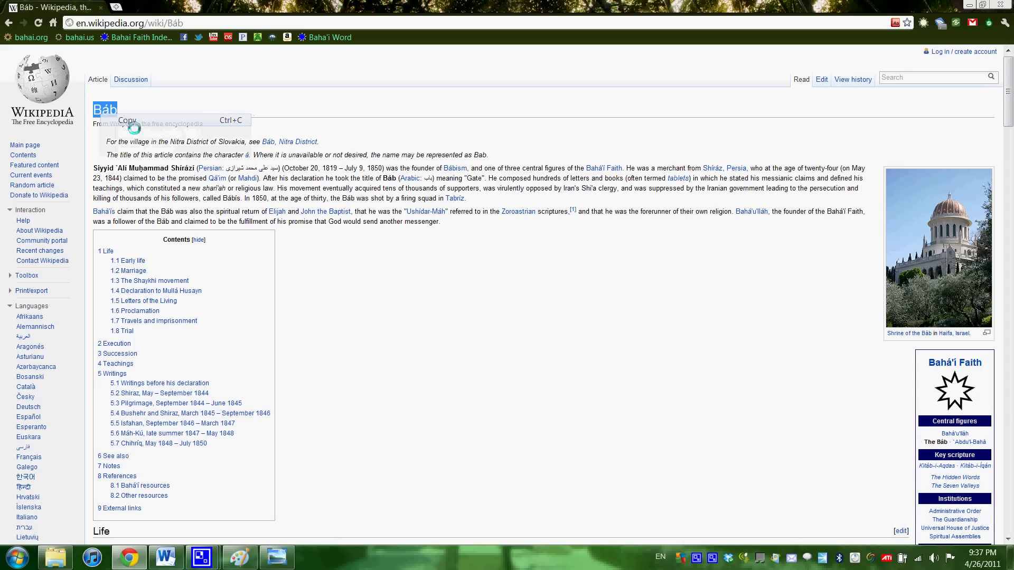
click(127, 118)
click(166, 558)
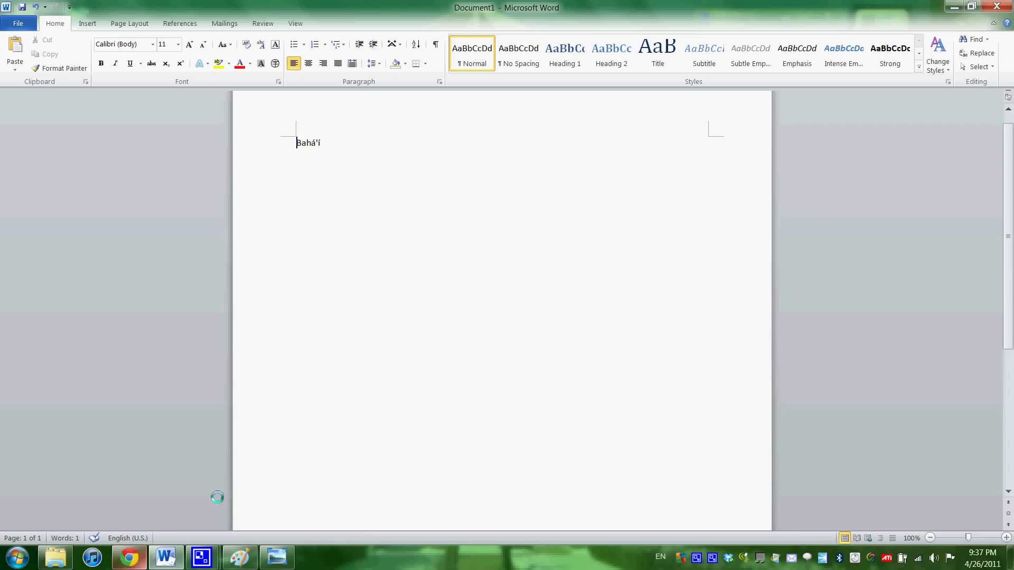
double_click(356, 143)
right_click(372, 150)
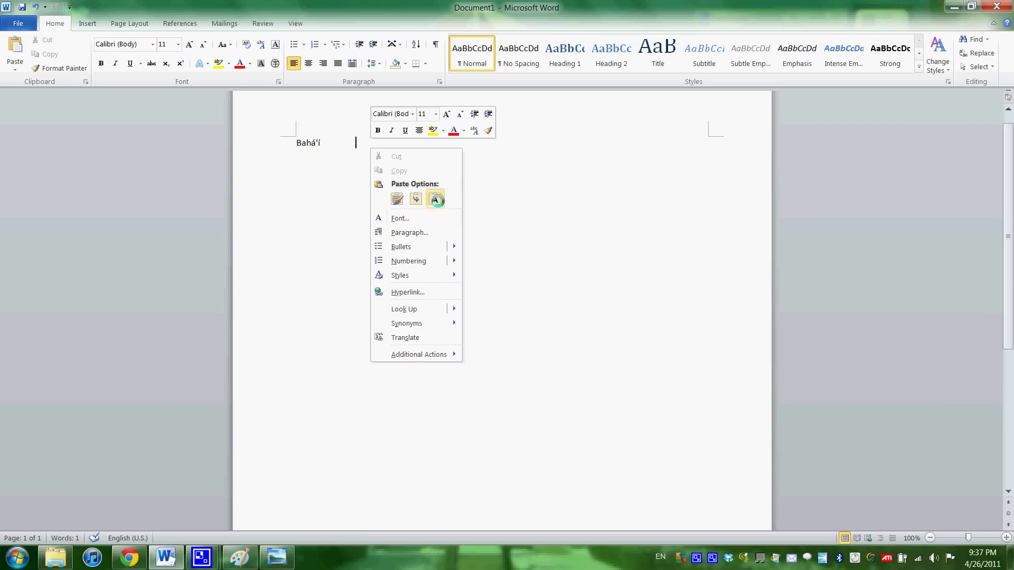
click(437, 199)
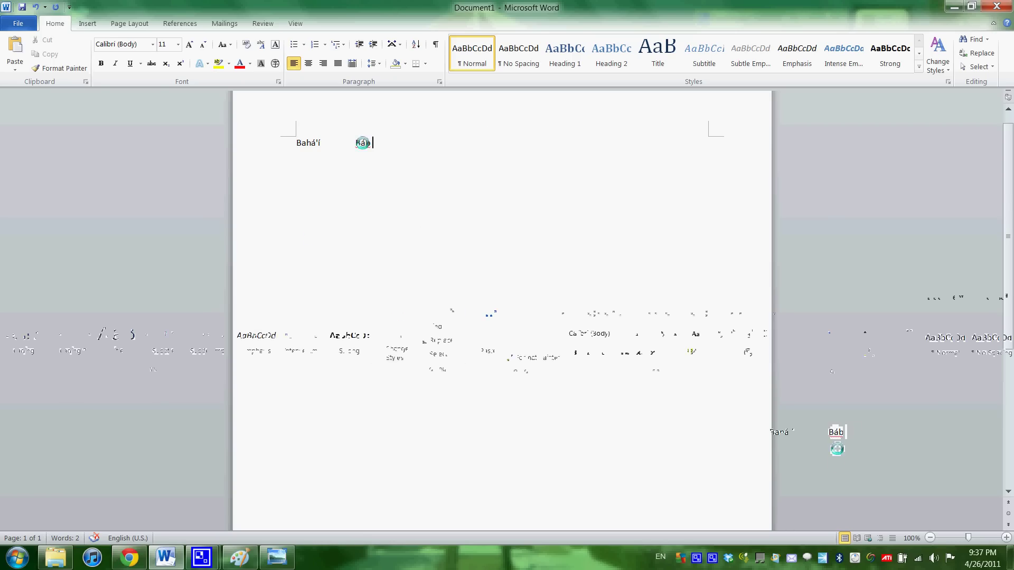
key(alt+Tab)
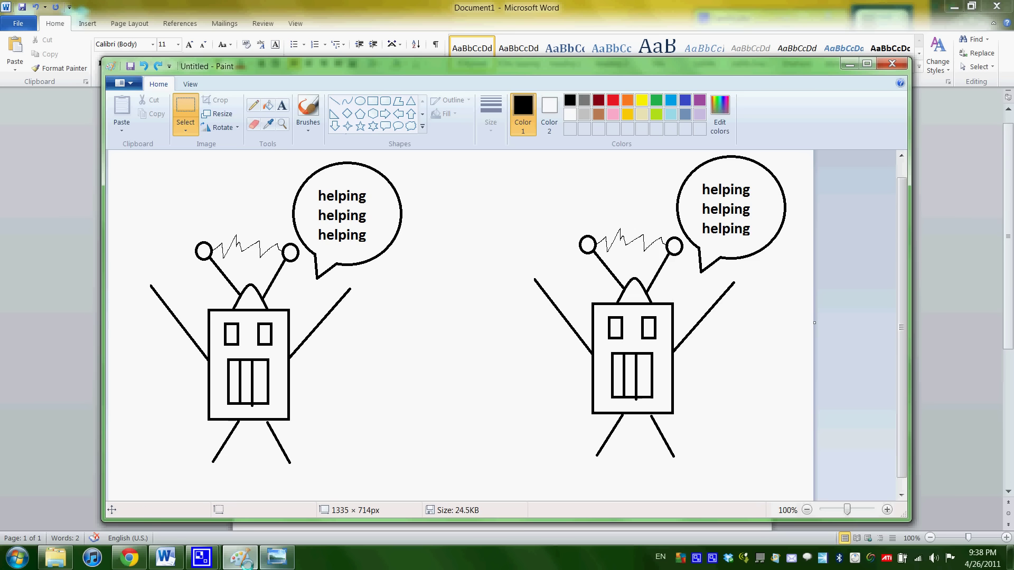
key(alt+Tab)
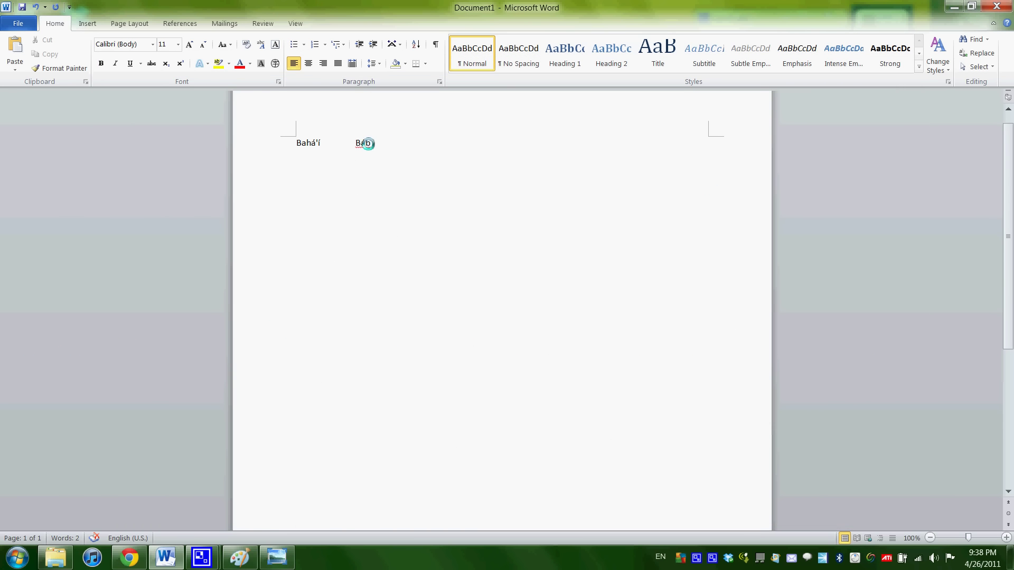
click(242, 558)
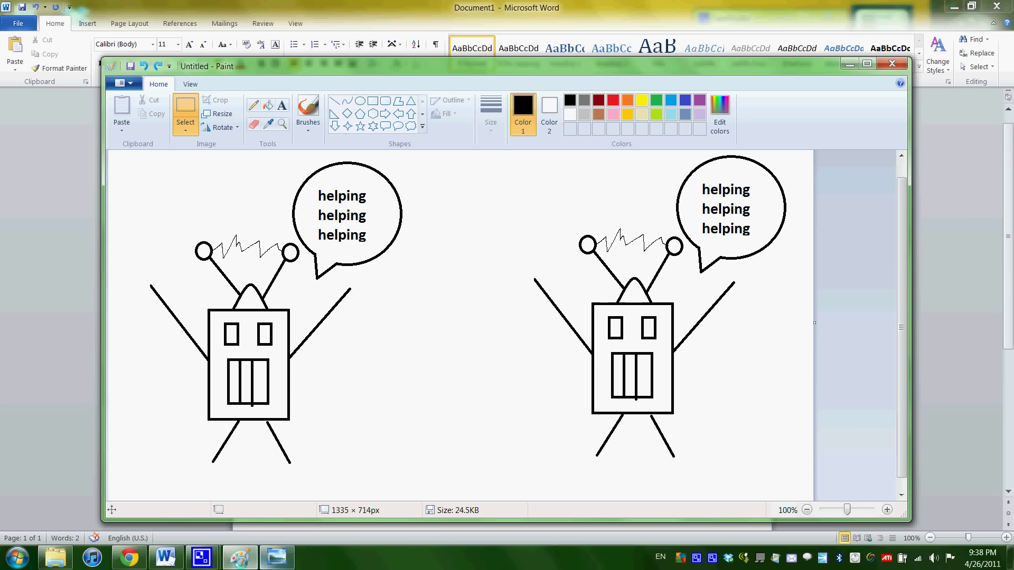
click(241, 558)
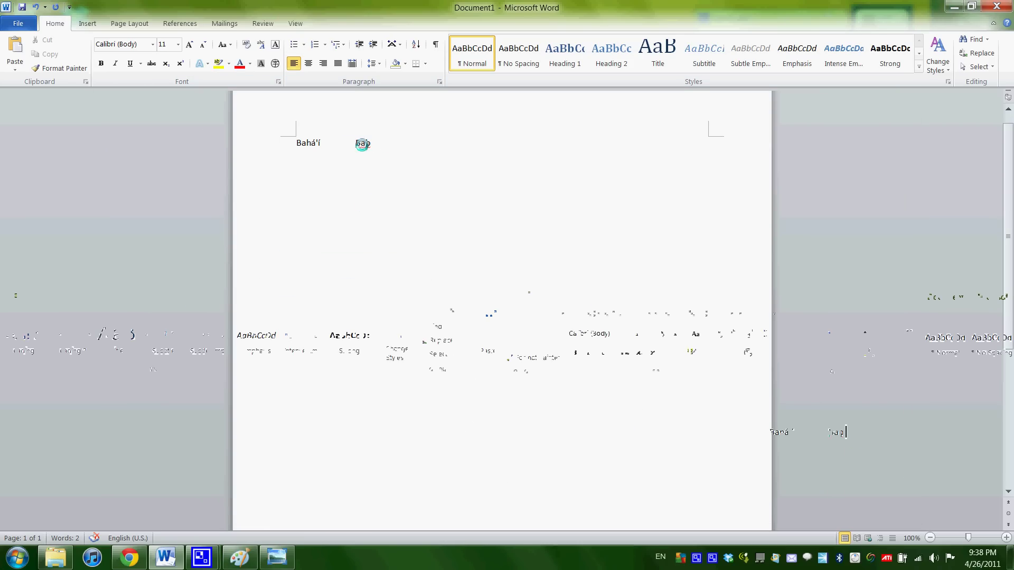
- Add Báb in the document to the spelling dictionary, and switch to Chrome to open the Baha'i Word bookmark
right_click(362, 144)
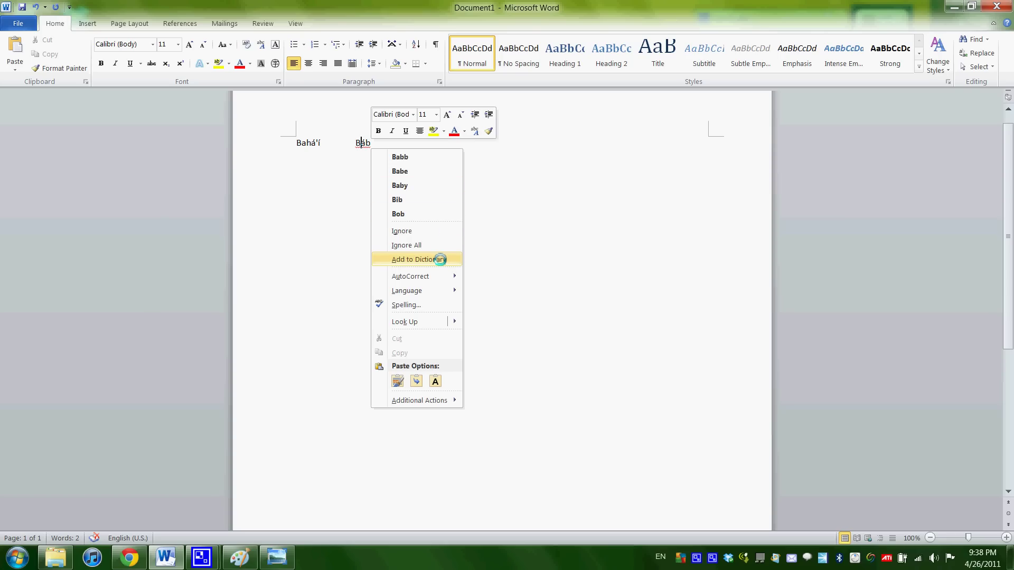
click(440, 259)
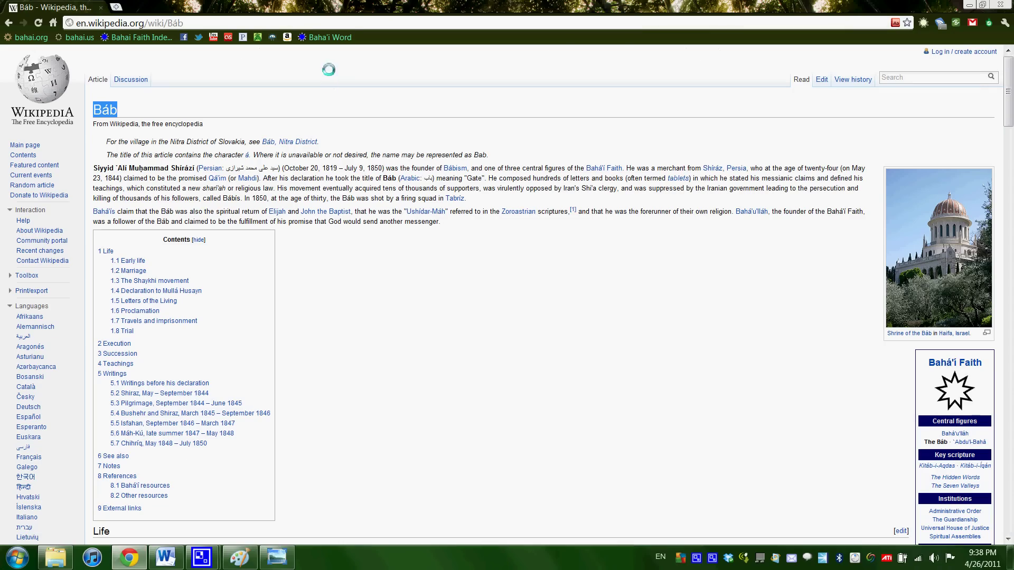
click(325, 37)
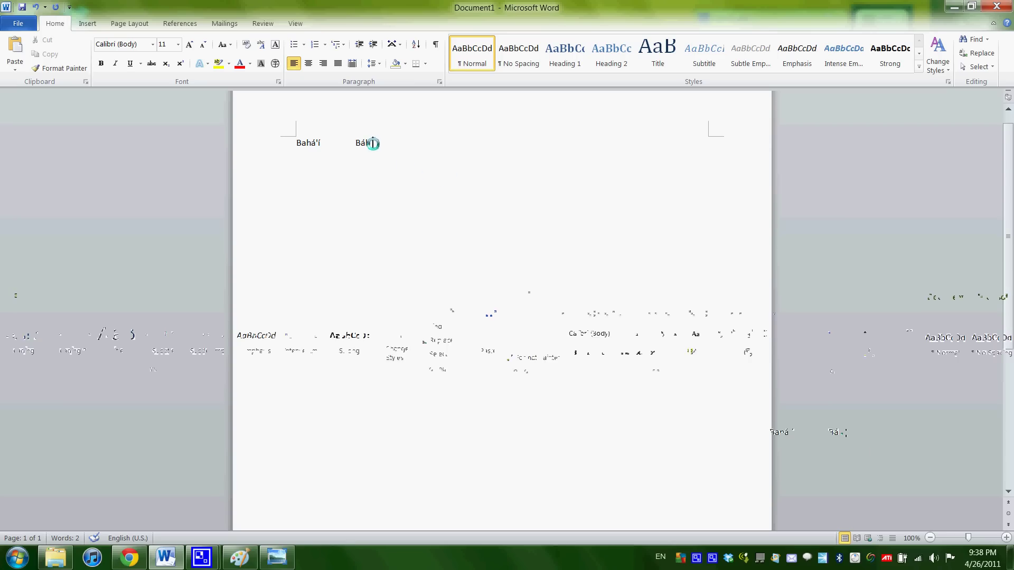
- Select Báb in the Word document and add it as the plain-text AutoCorrect replacement for bab in the proofing options
drag(376, 143, 363, 144)
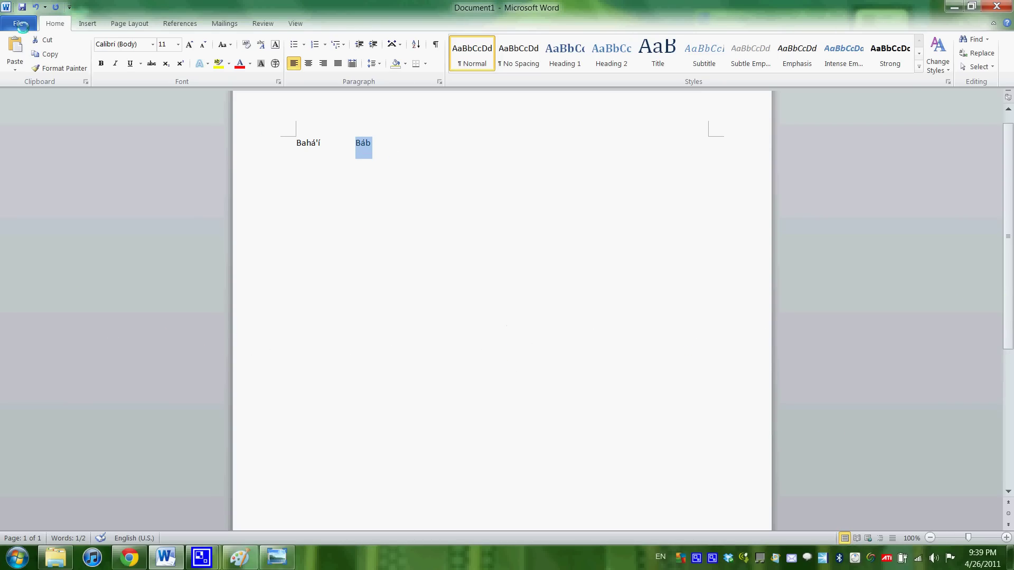
click(21, 24)
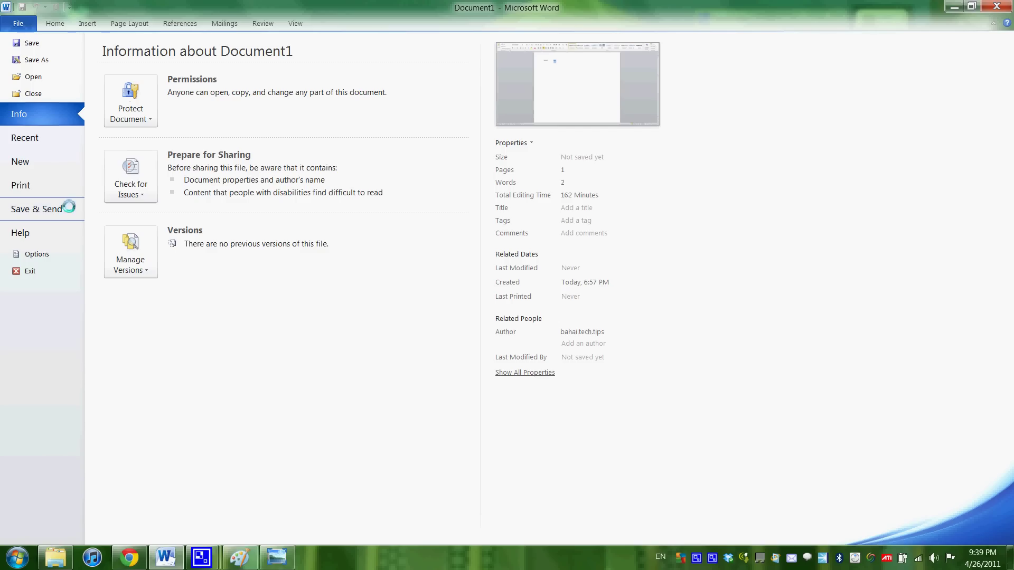
click(33, 255)
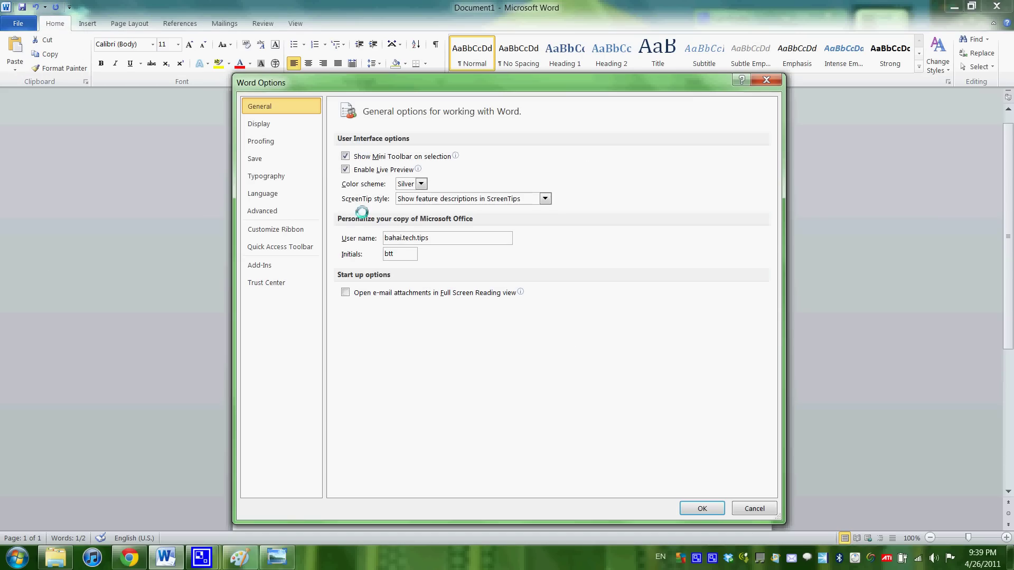
click(273, 141)
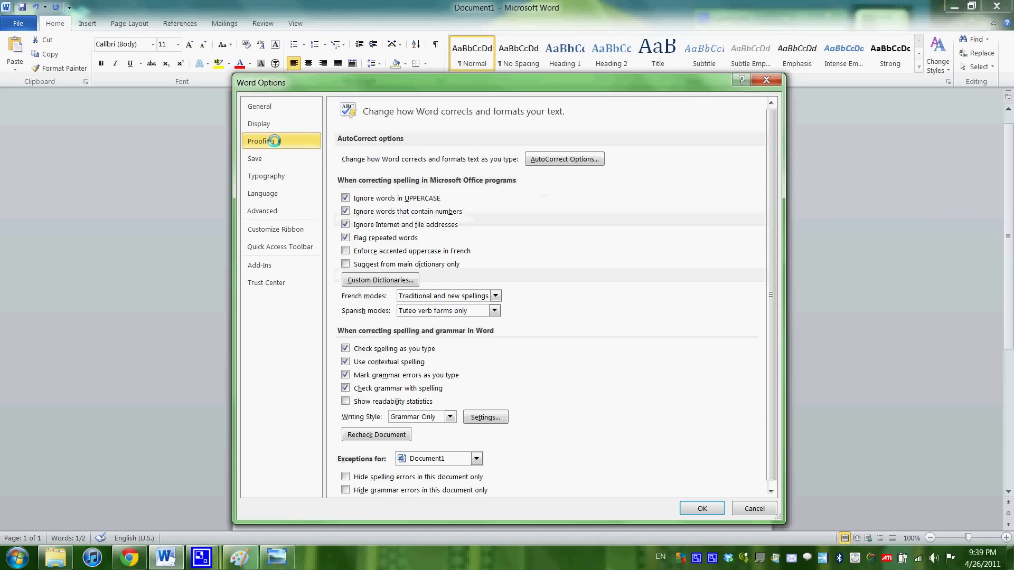
click(564, 159)
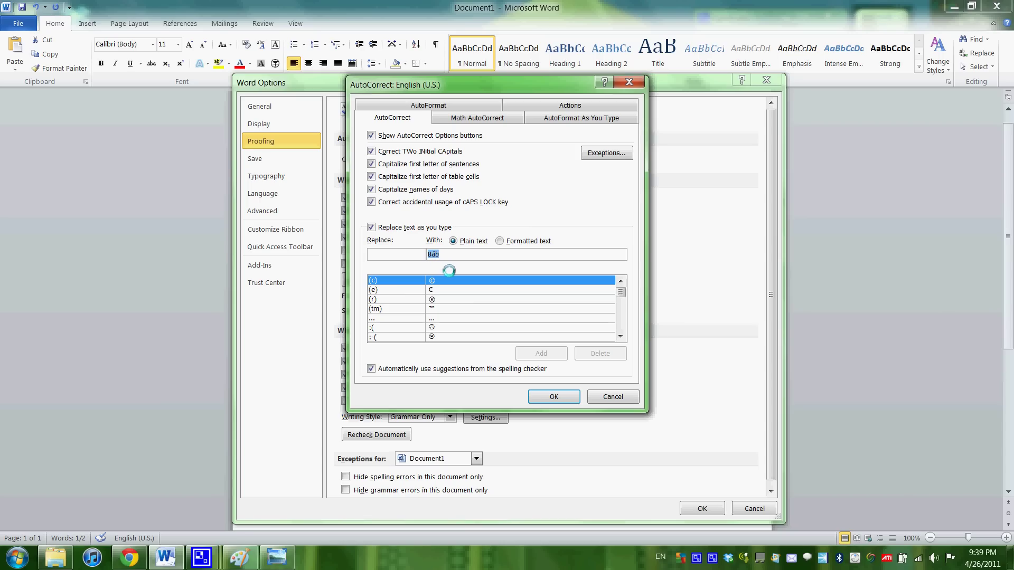
click(409, 253)
text(bab)
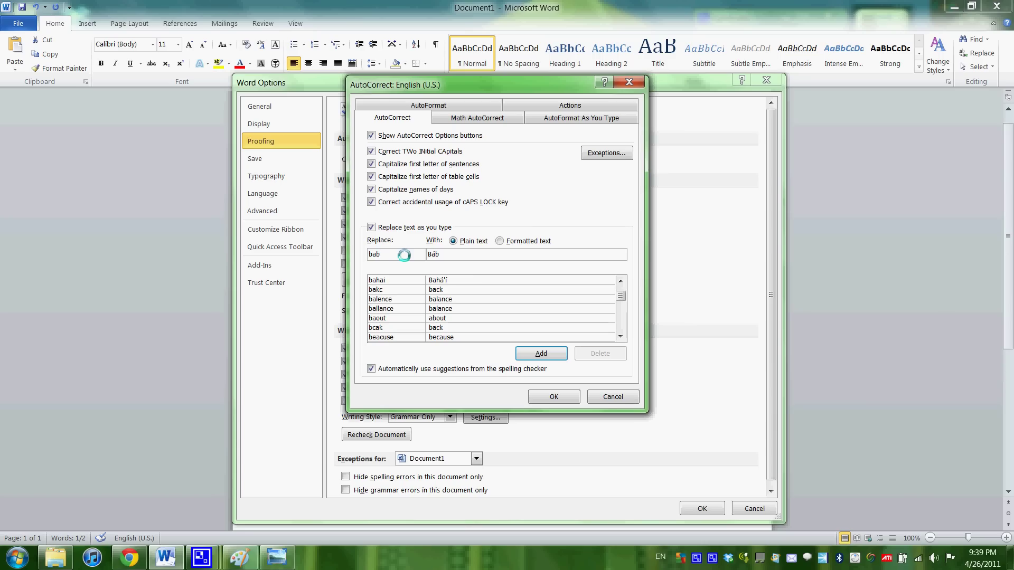
click(542, 354)
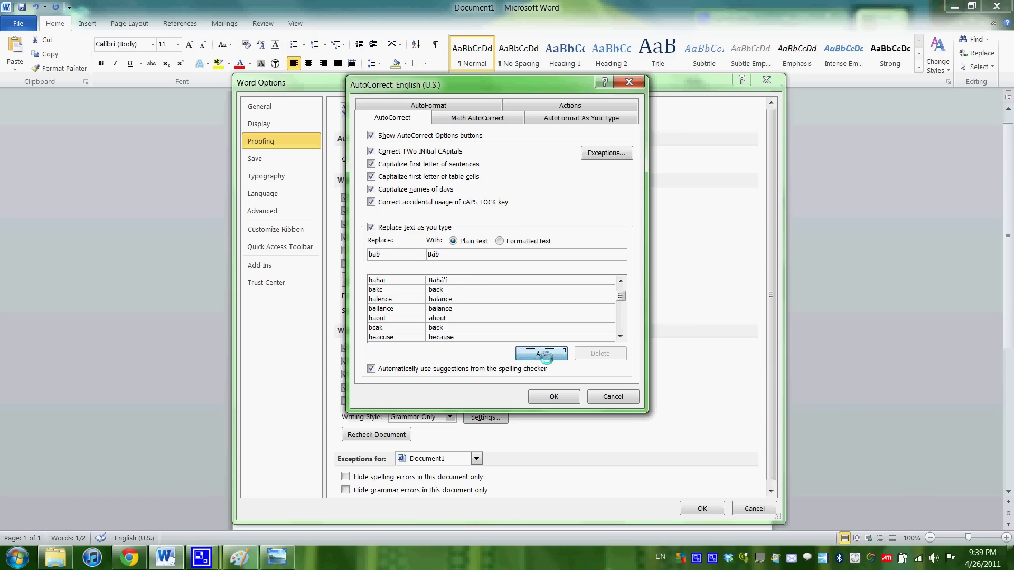
click(554, 397)
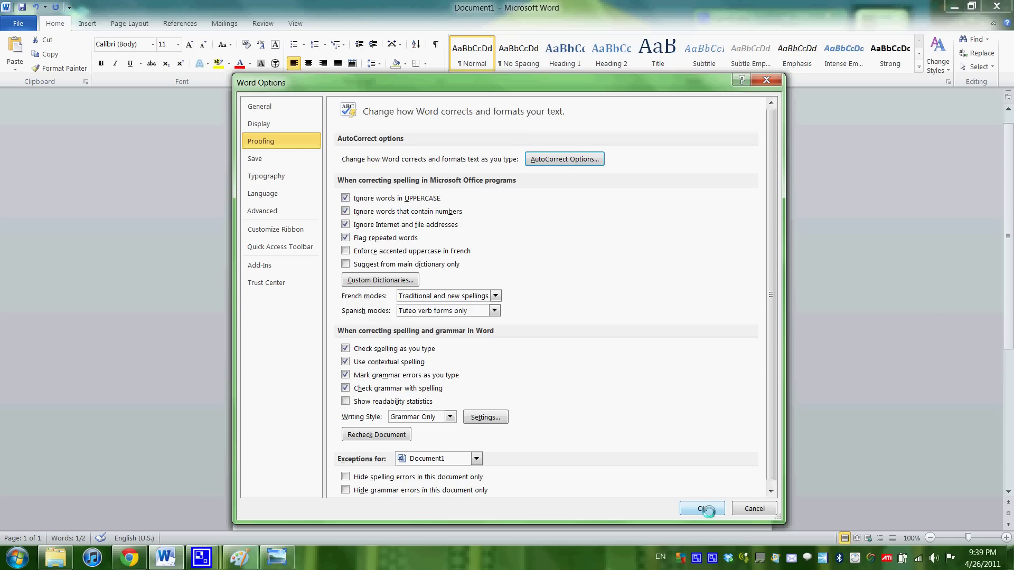
click(702, 509)
- Test the AutoCorrect entry by writing bab after Báb on the same line, and delete the repeated word
click(415, 167)
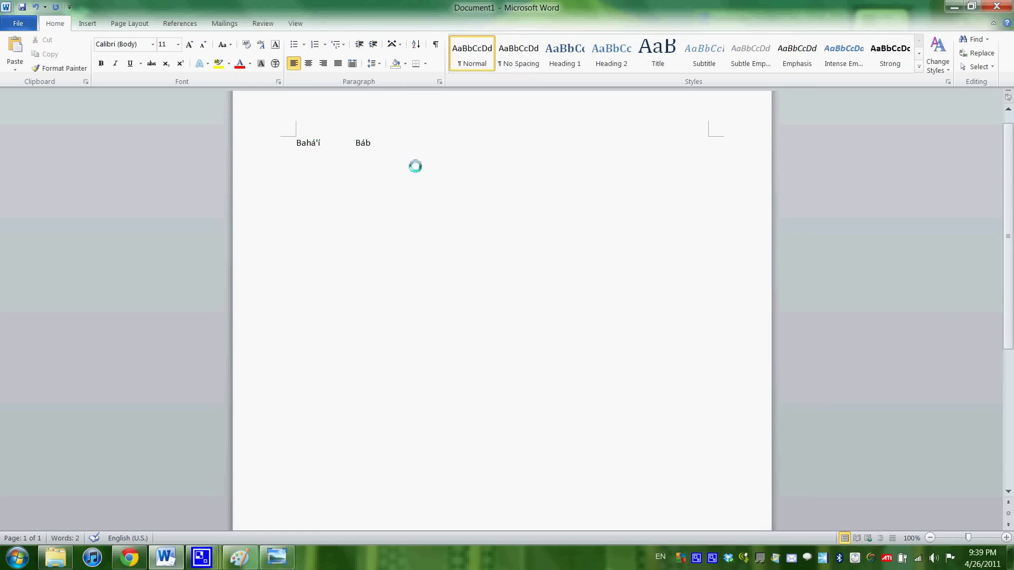
text(Báb)
right_click(384, 142)
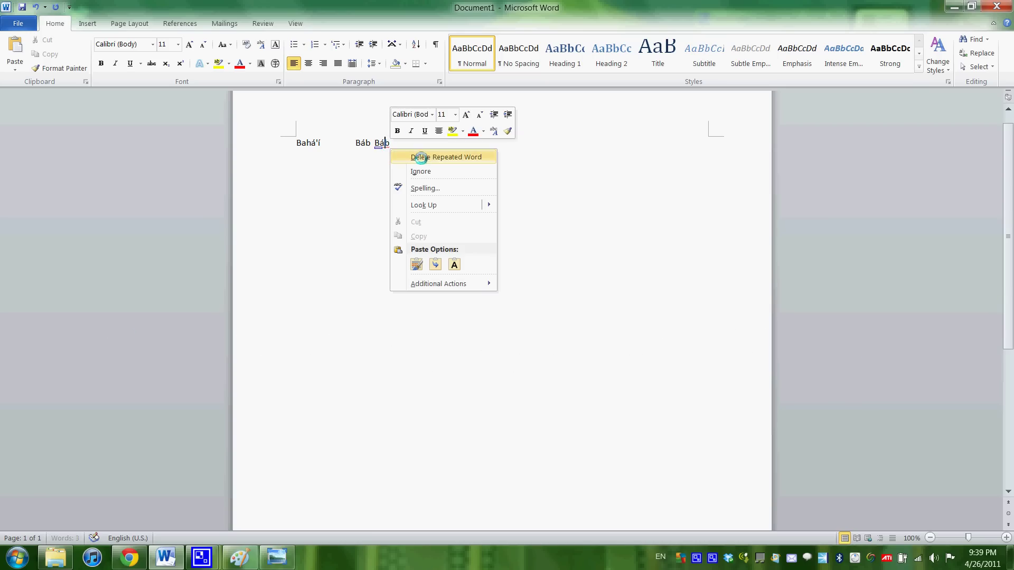
click(414, 157)
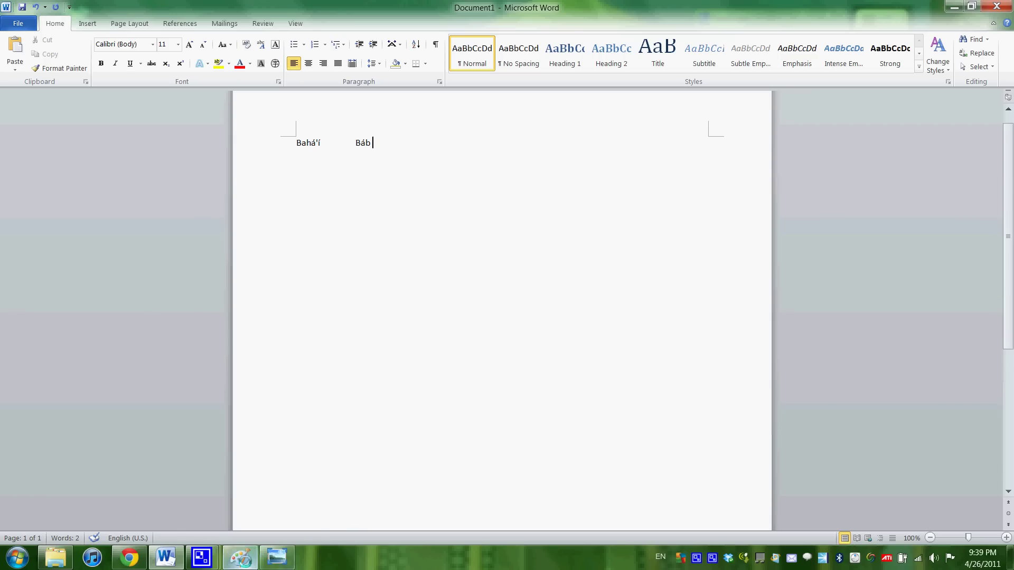
mouse_move(240, 558)
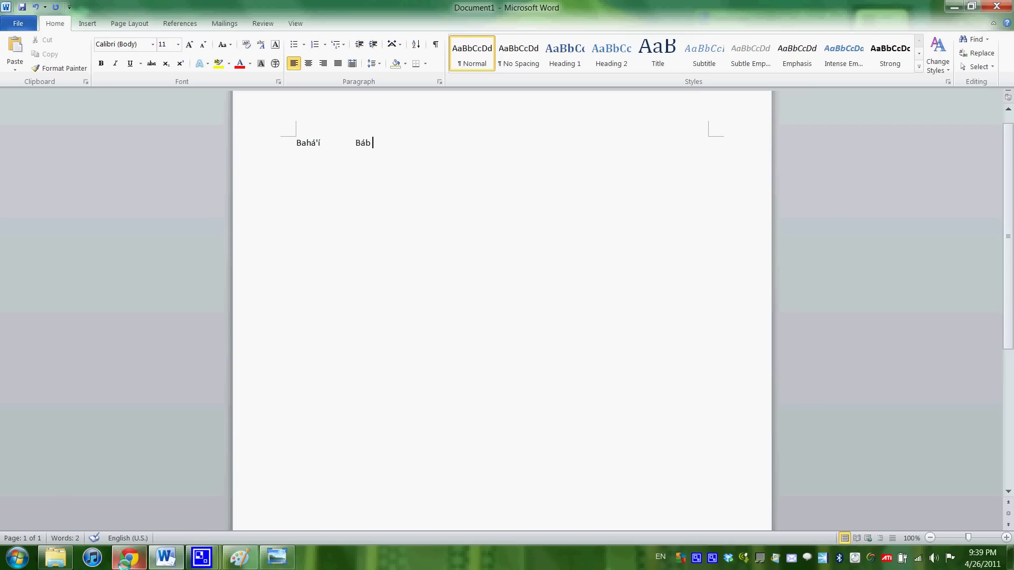
mouse_move(127, 562)
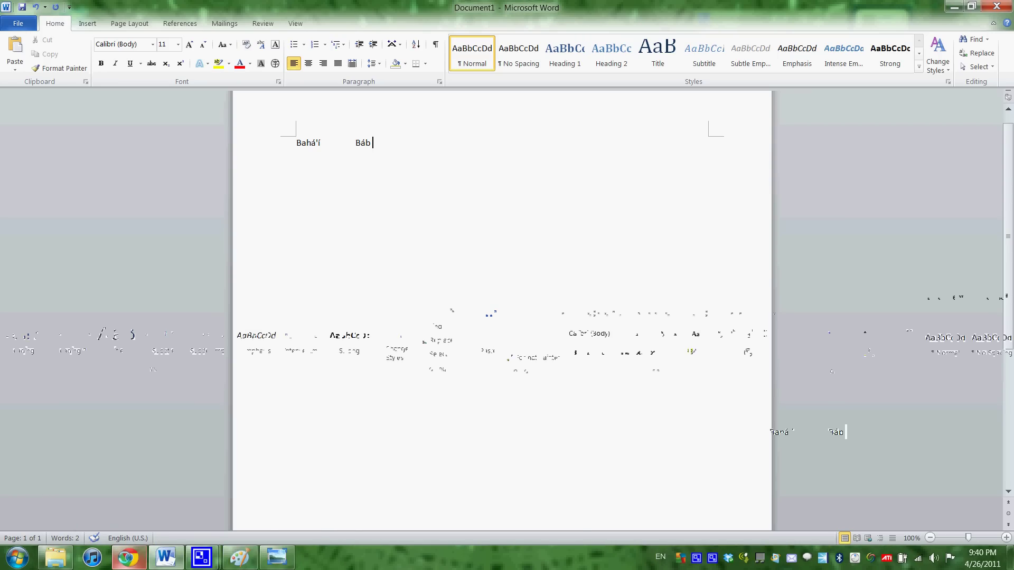
mouse_move(202, 557)
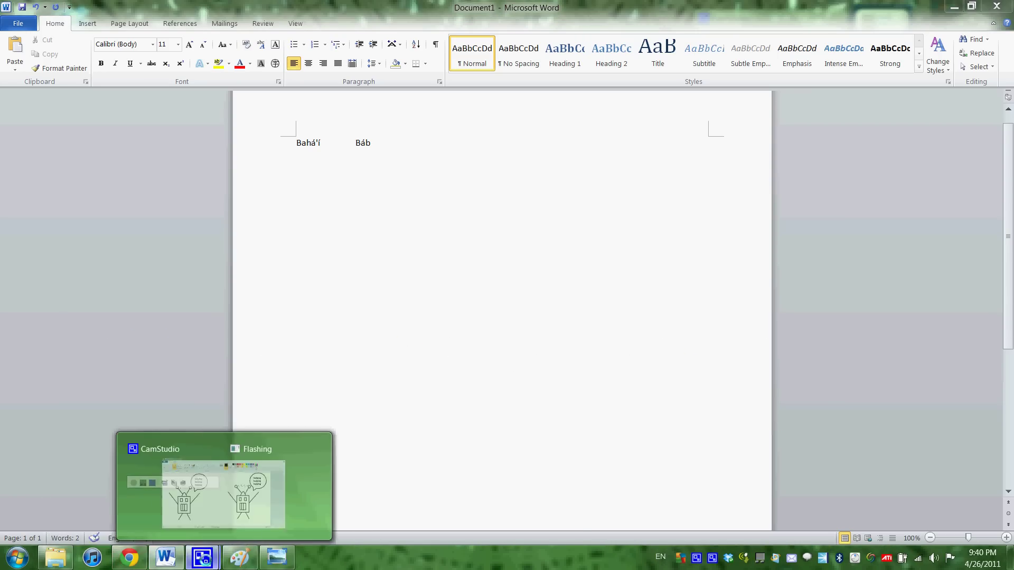
click(100, 496)
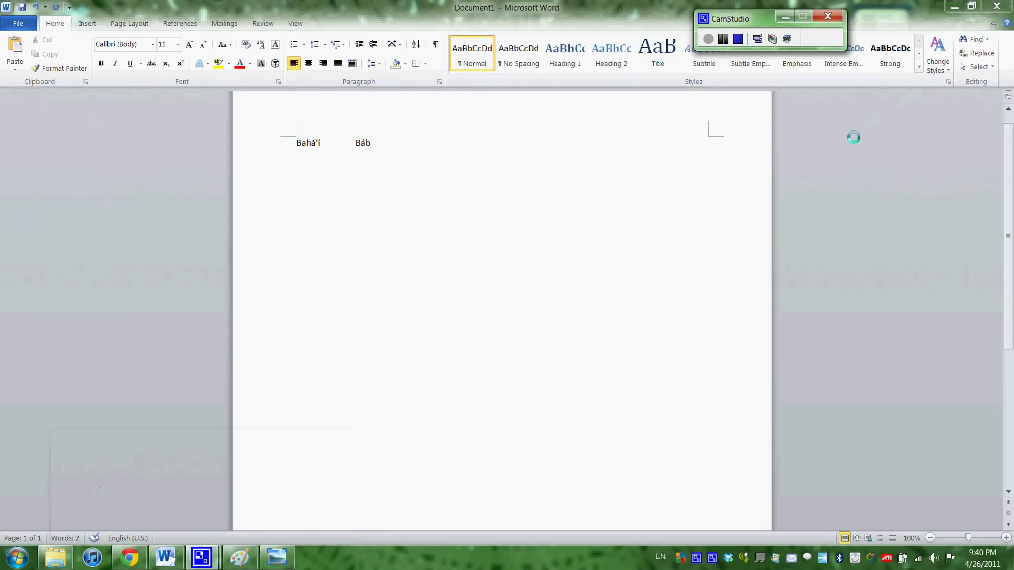